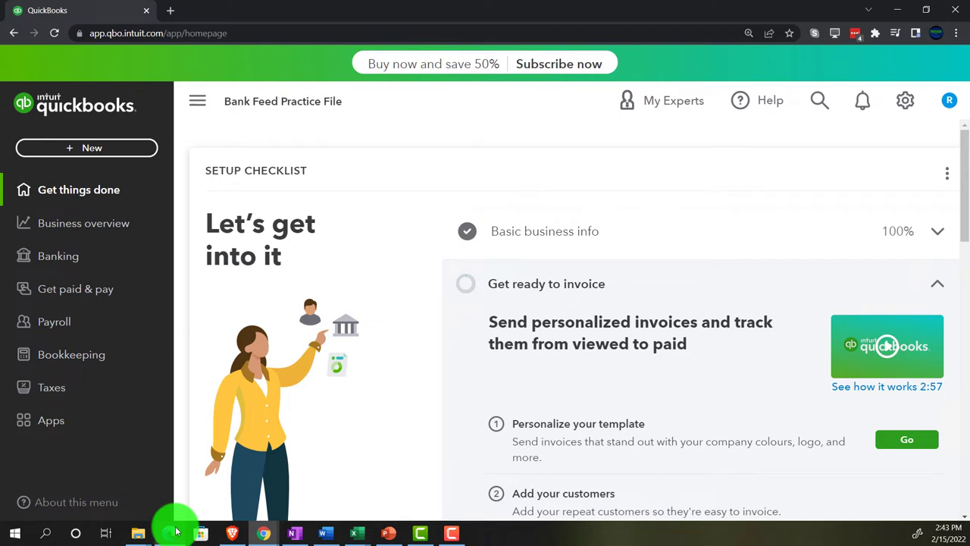
- Duplicate the QuickBooks home page tab twice so that three tabs of the practice file are open
right_click(112, 15)
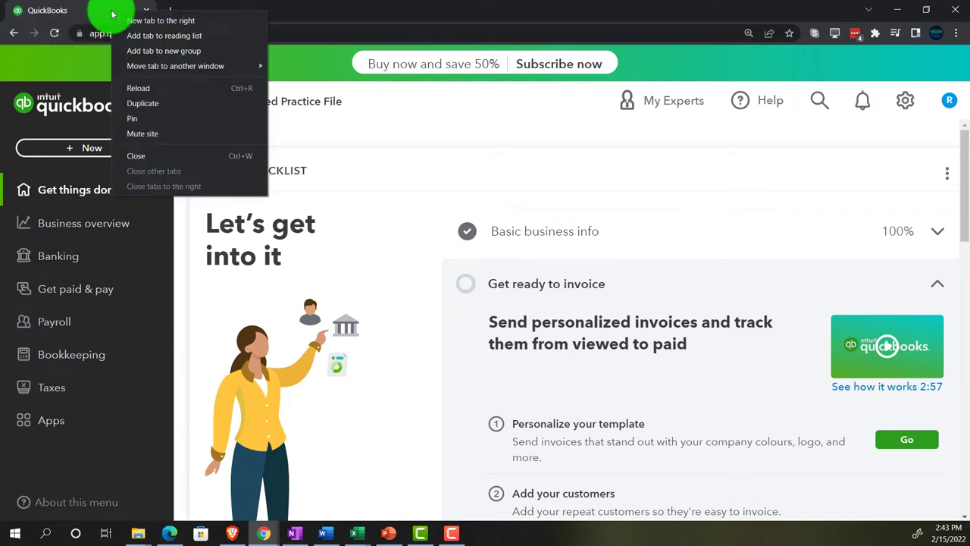
click(143, 103)
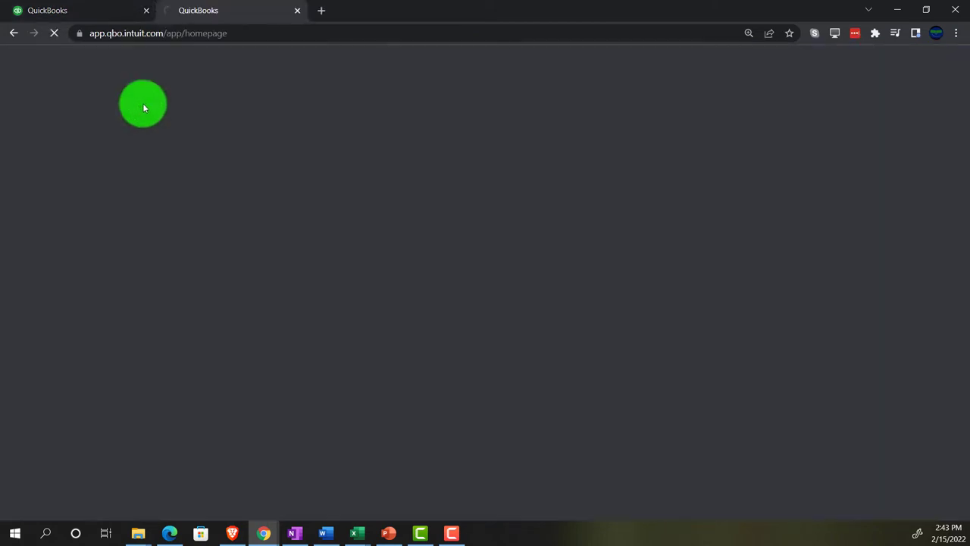
click(106, 12)
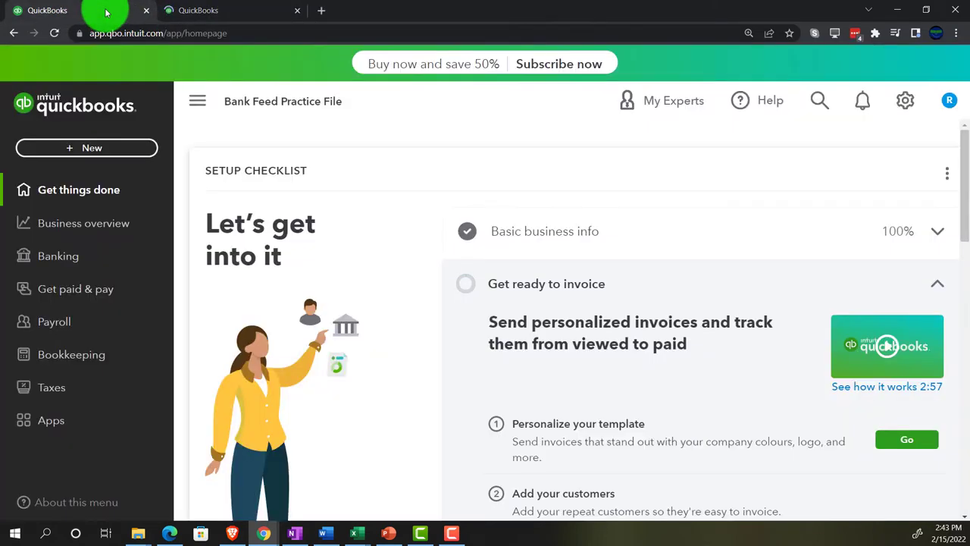
right_click(106, 11)
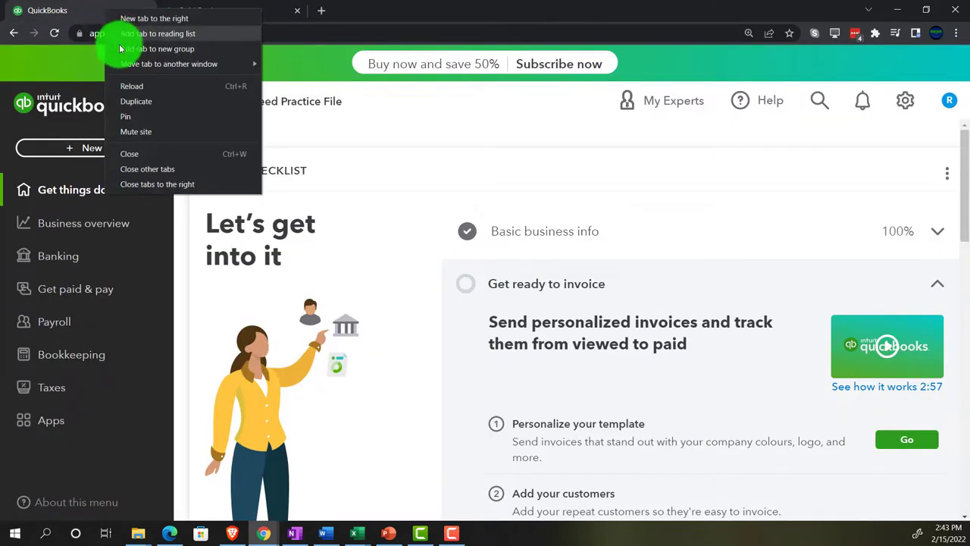
click(135, 104)
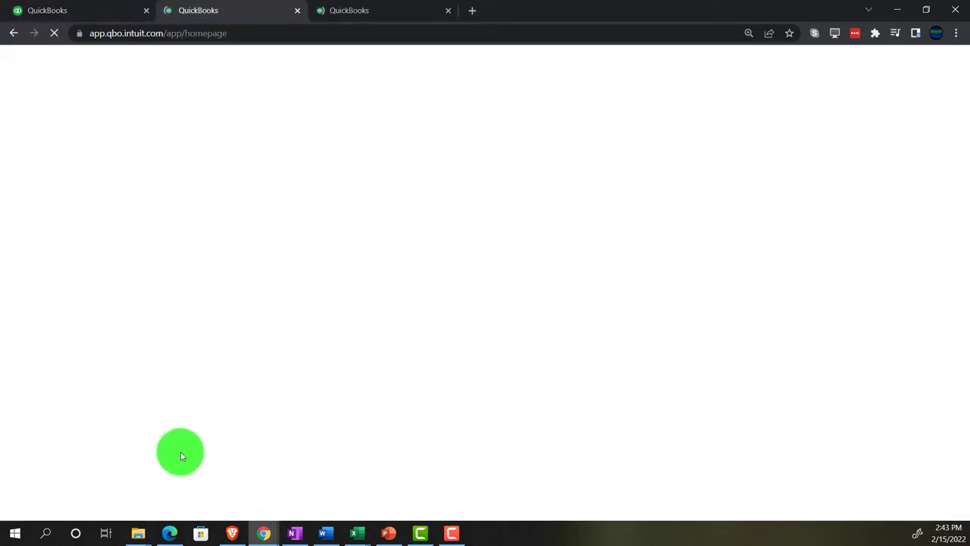
- Switch to Microsoft Edge to see where Reports sits in the sample company's navigation, and return to the practice file in Chrome
click(174, 532)
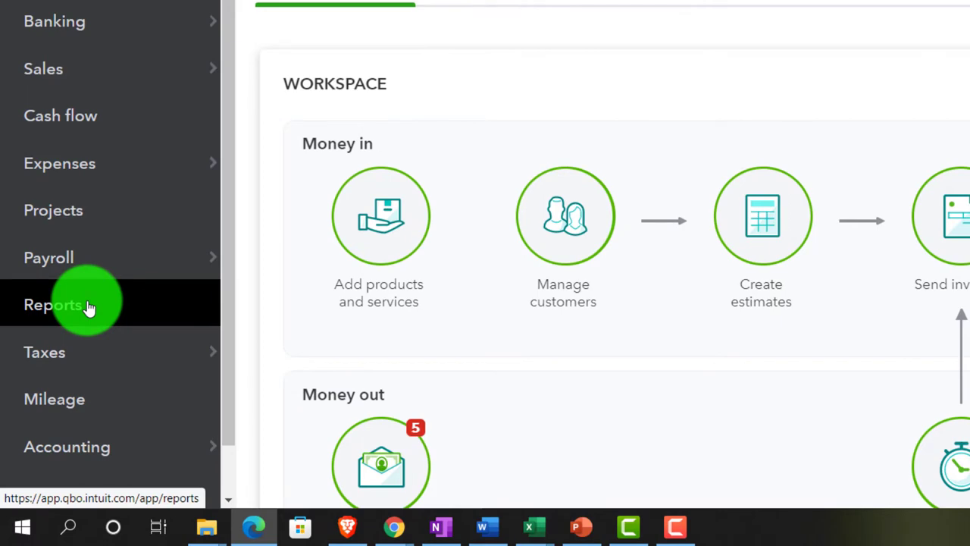
mouse_move(253, 528)
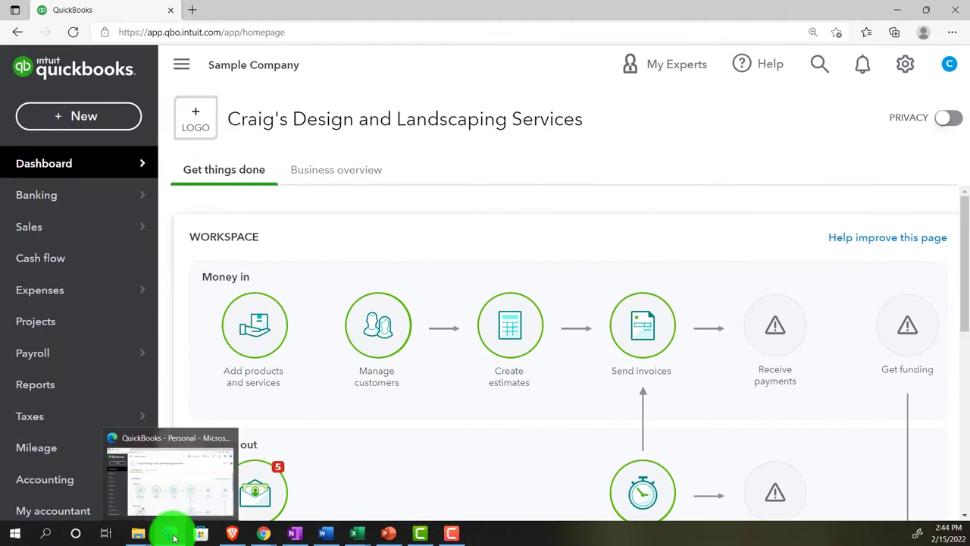
click(174, 535)
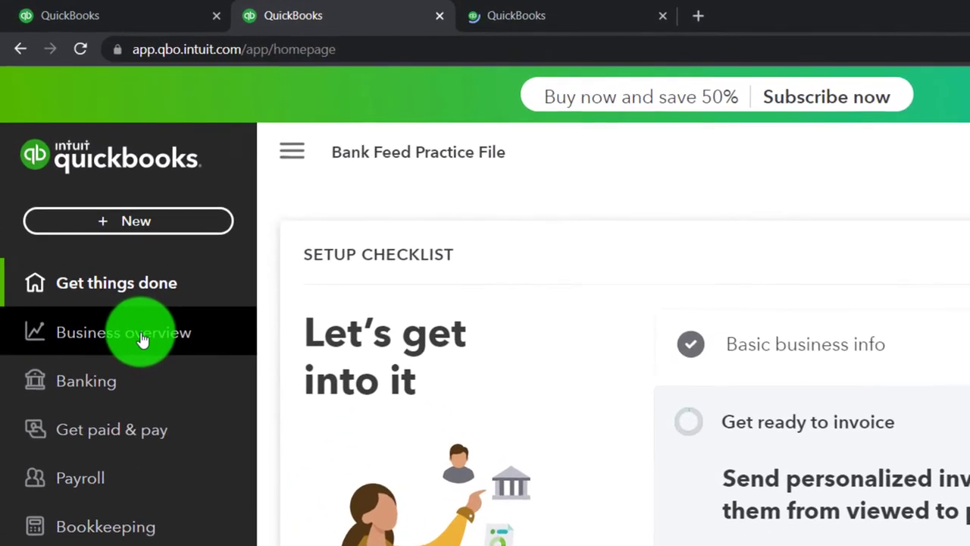
- Open the Balance Sheet from the favorite reports under Business overview in the second browser tab, with the navigation menu collapsed
click(96, 226)
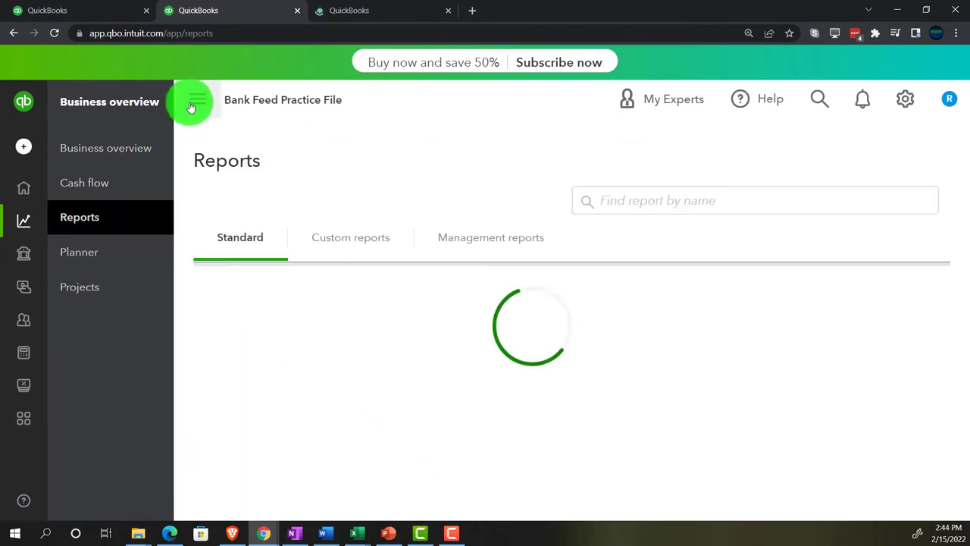
click(191, 107)
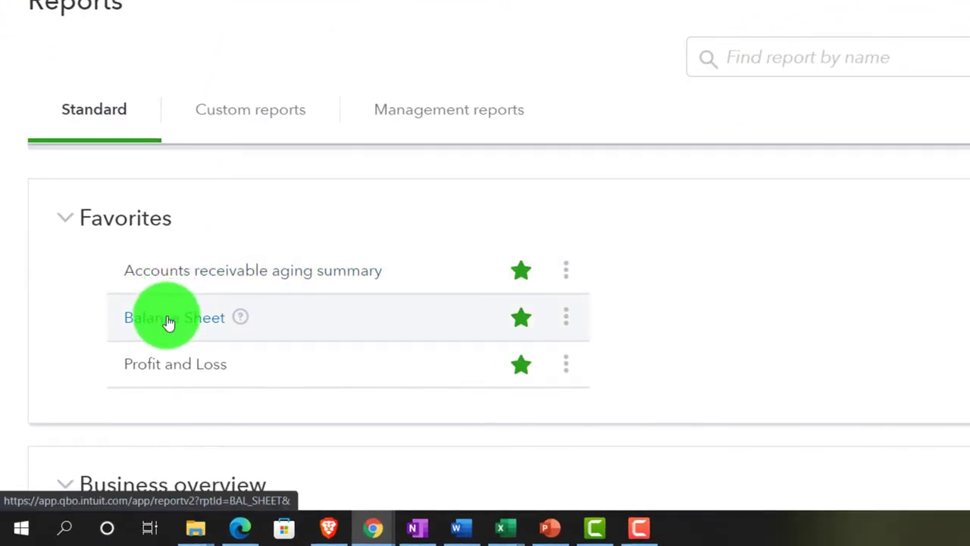
click(168, 320)
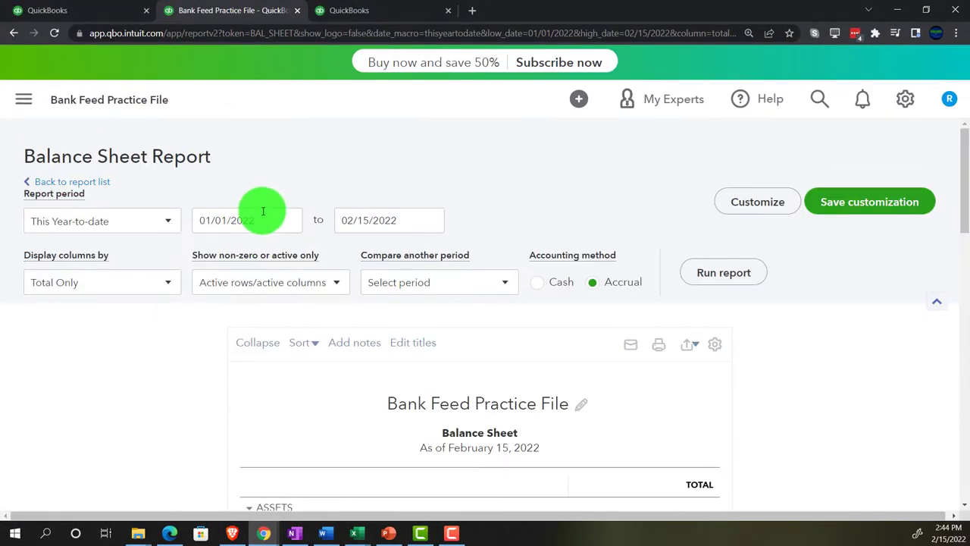
- Set the Balance Sheet report period to 01/01/2021 through 12/31/2021 and run the report
click(261, 219)
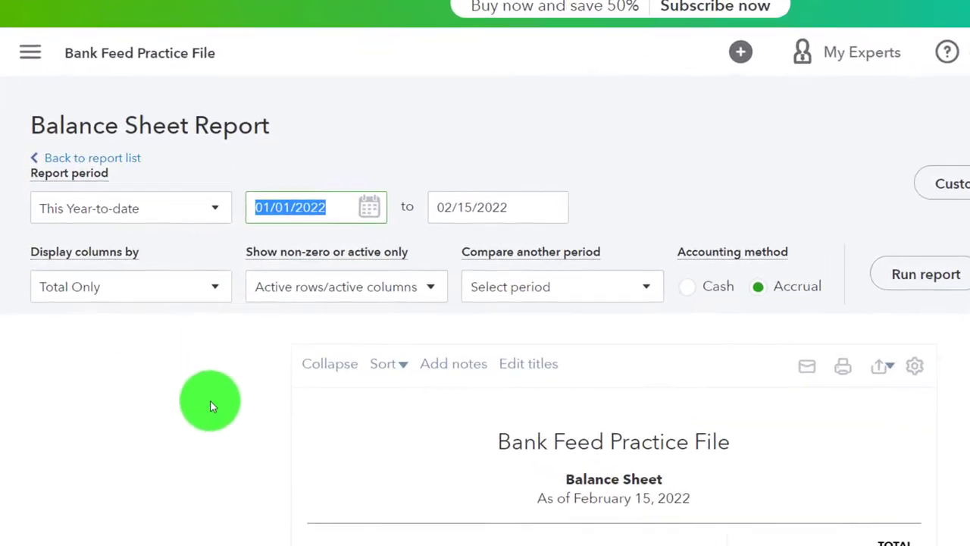
text(010121)
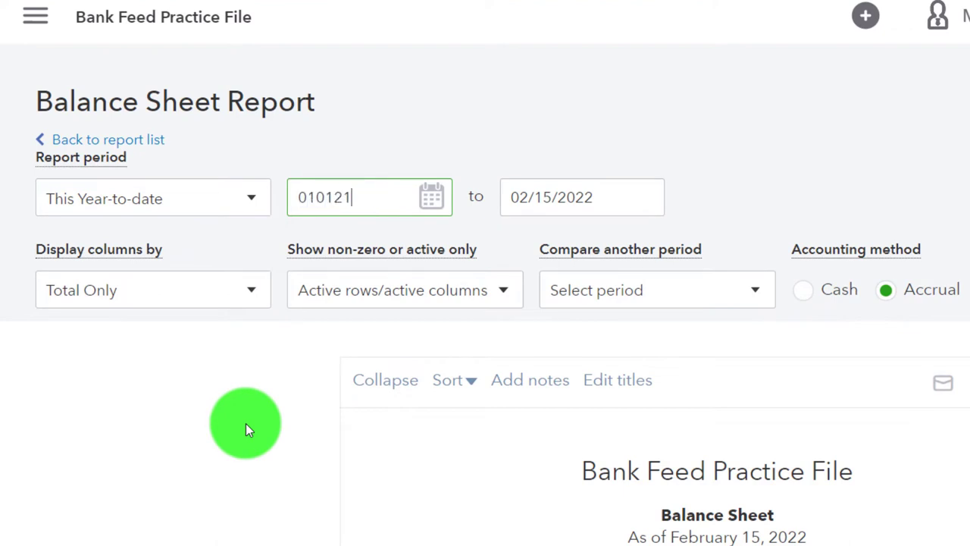
key(Tab)
text(123121)
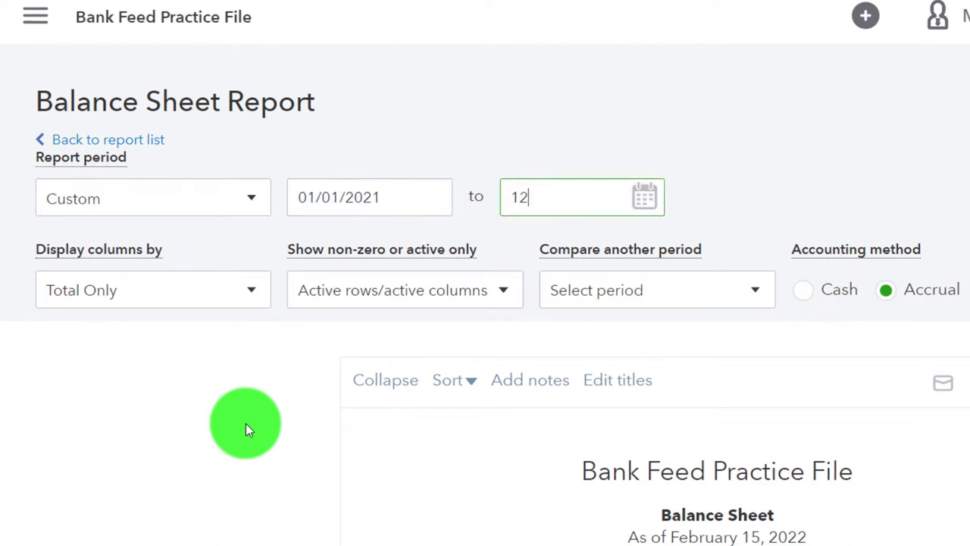
key(Tab)
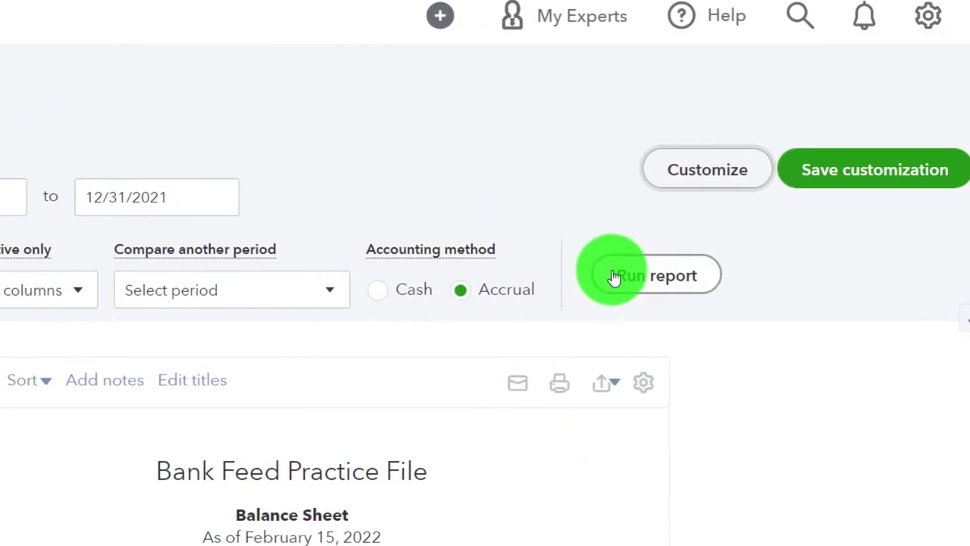
click(842, 276)
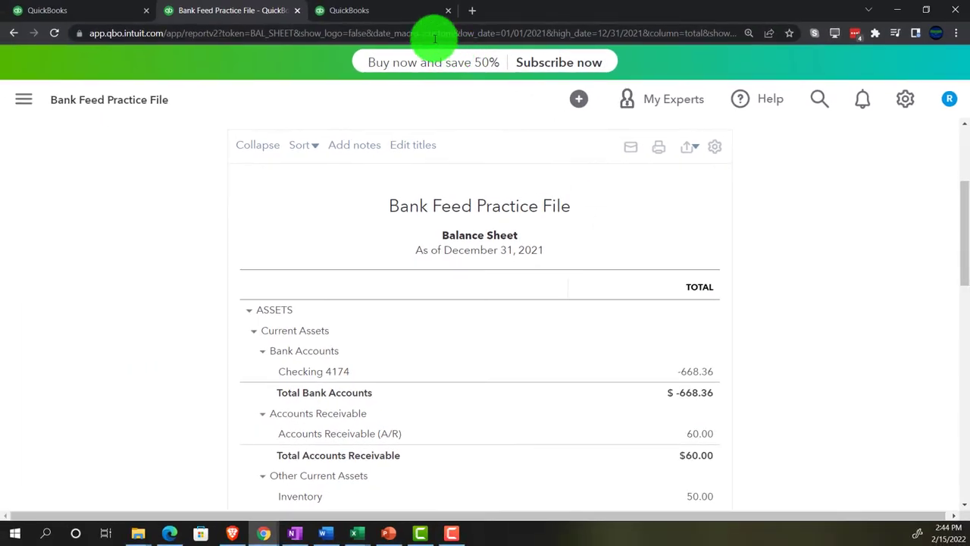
- Open the Profit and Loss report in the third browser tab, with the navigation menu collapsed
click(400, 10)
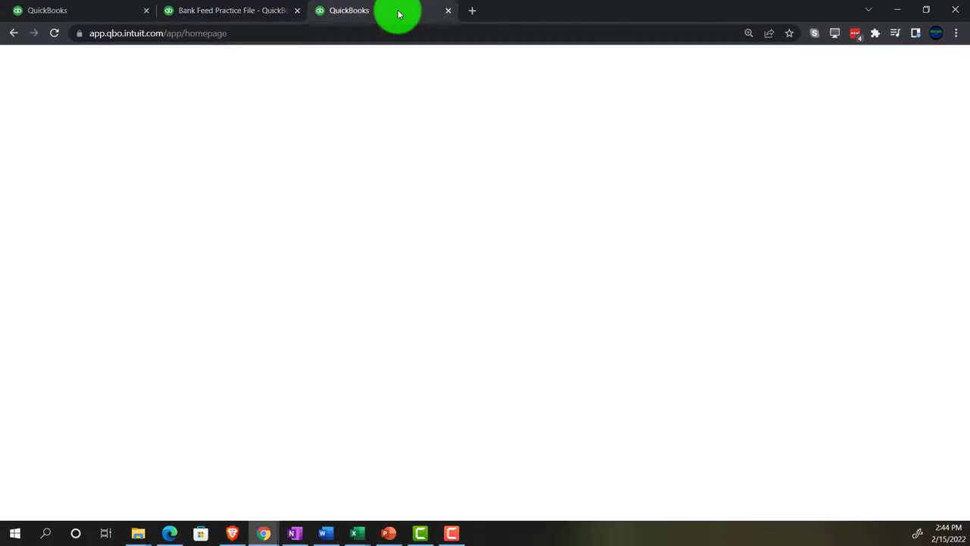
click(89, 231)
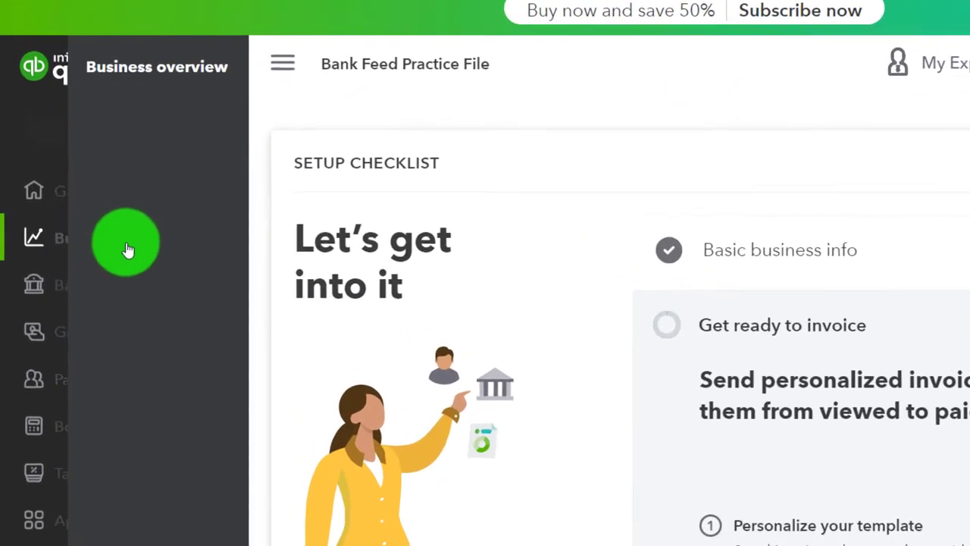
click(88, 230)
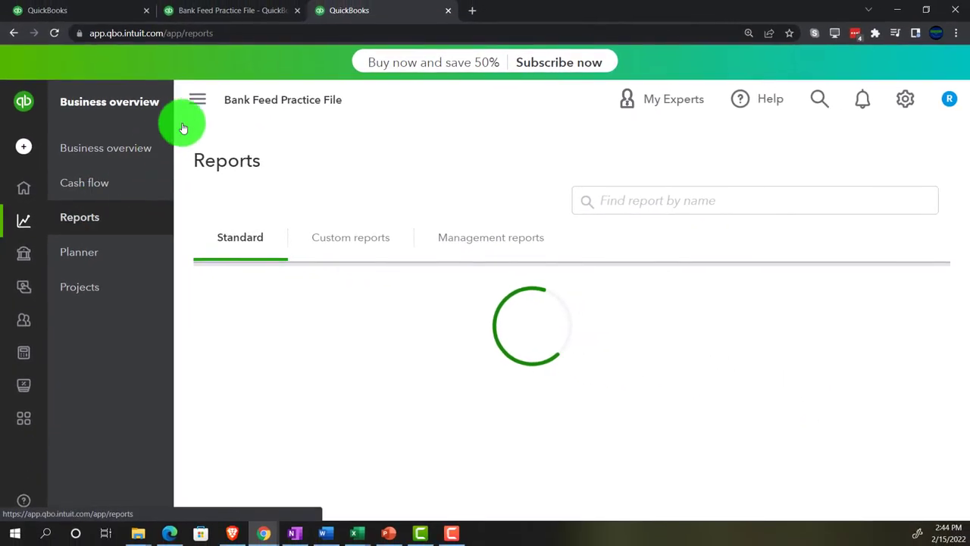
click(233, 83)
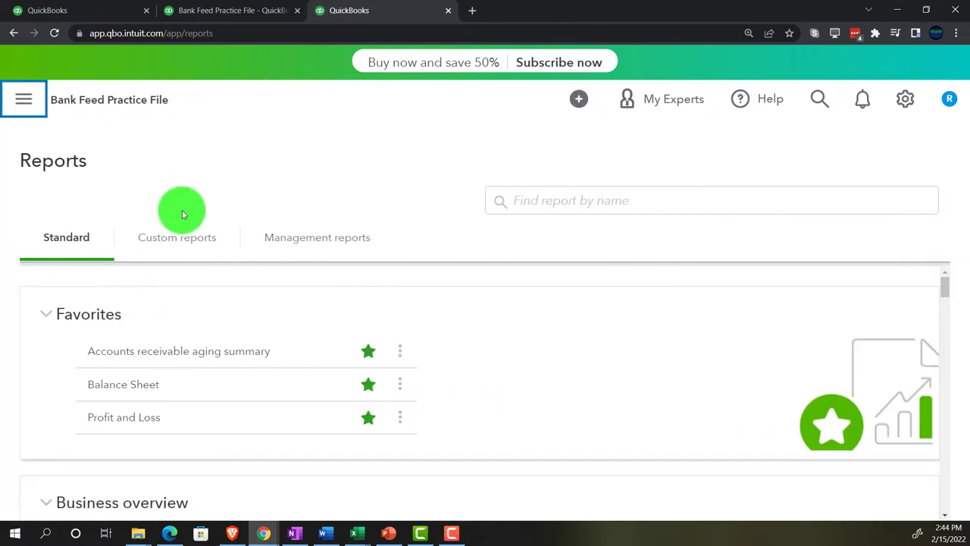
click(123, 417)
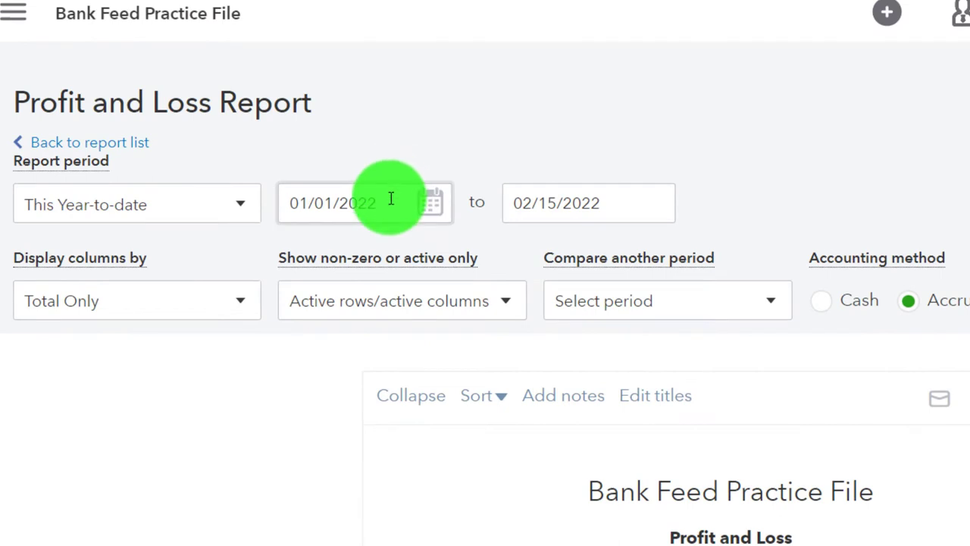
- Set the Profit and Loss report period to 01/01/2021 through 12/31/2021 and run the report
click(392, 199)
text(01012021)
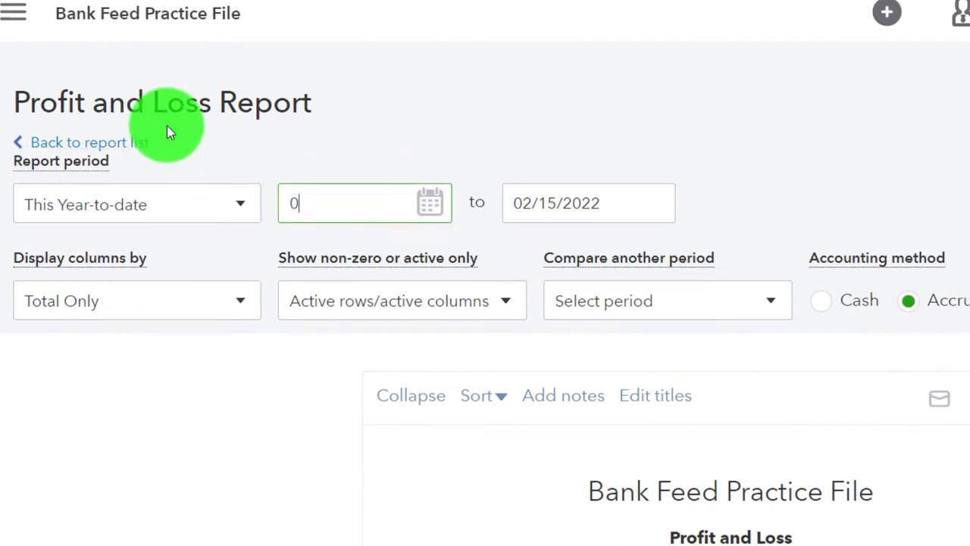
key(Tab)
text(12312021)
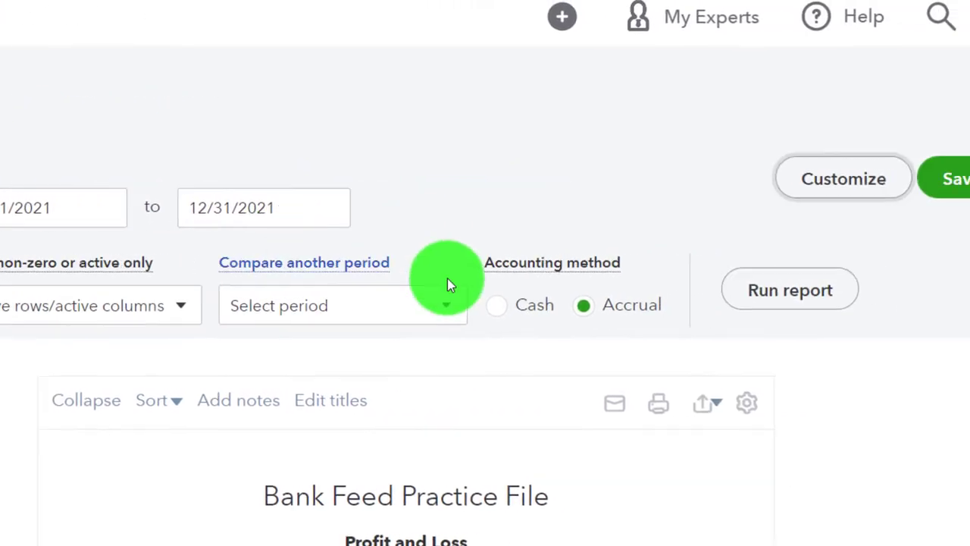
click(832, 304)
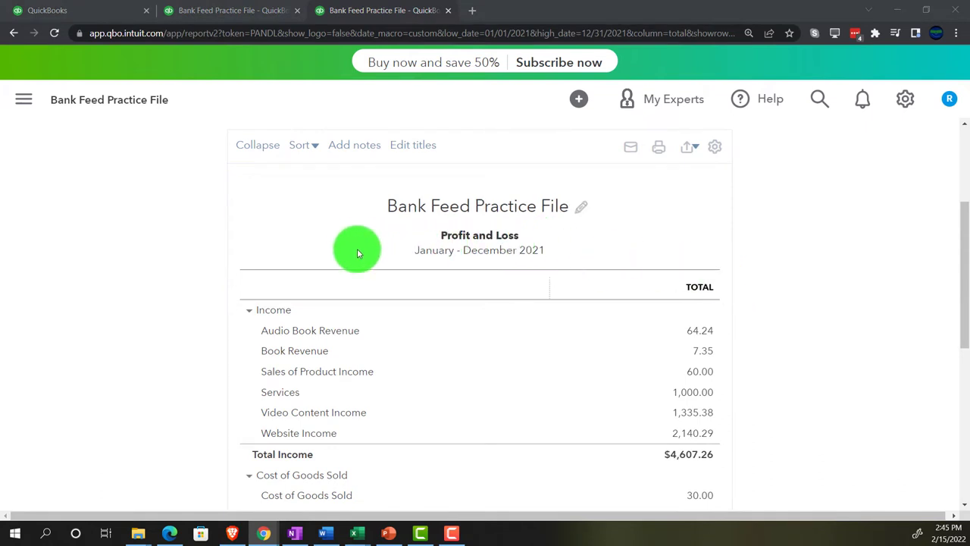
- Switch to OneNote to view the vendors, customers and employees flowchart, and return to the Profit and Loss report in Chrome
click(301, 533)
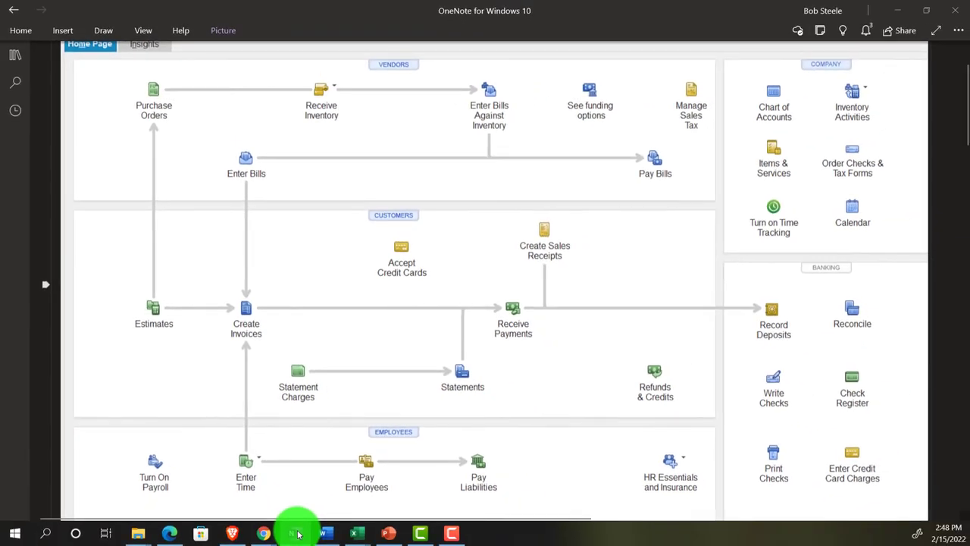
click(297, 533)
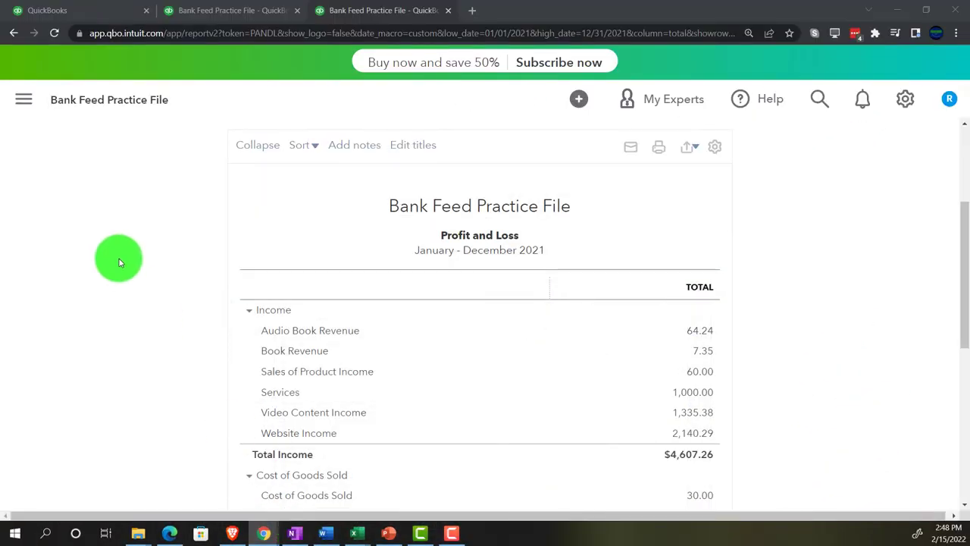
- Duplicate the QuickBooks home page tab, and open the bank transactions page under Bookkeeping in the original tab
click(111, 15)
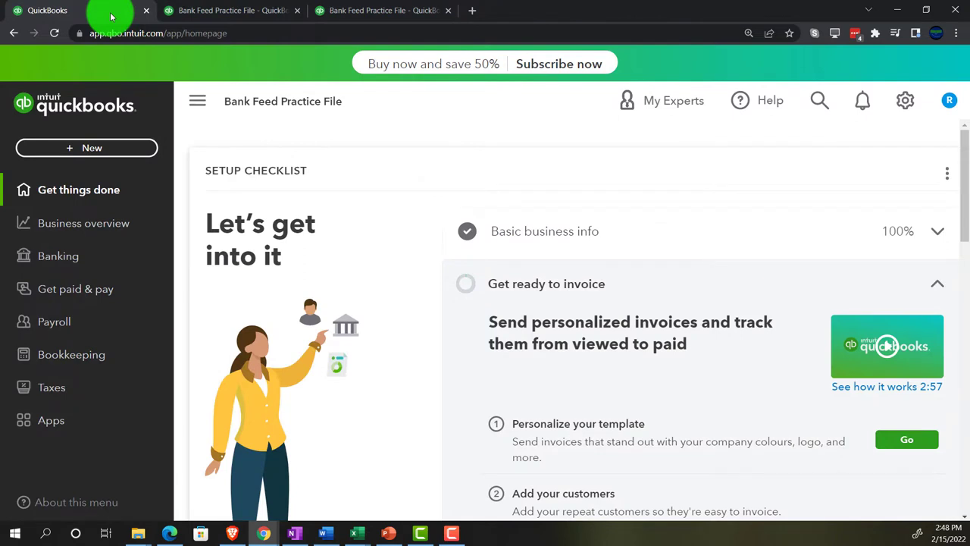
right_click(111, 15)
click(145, 107)
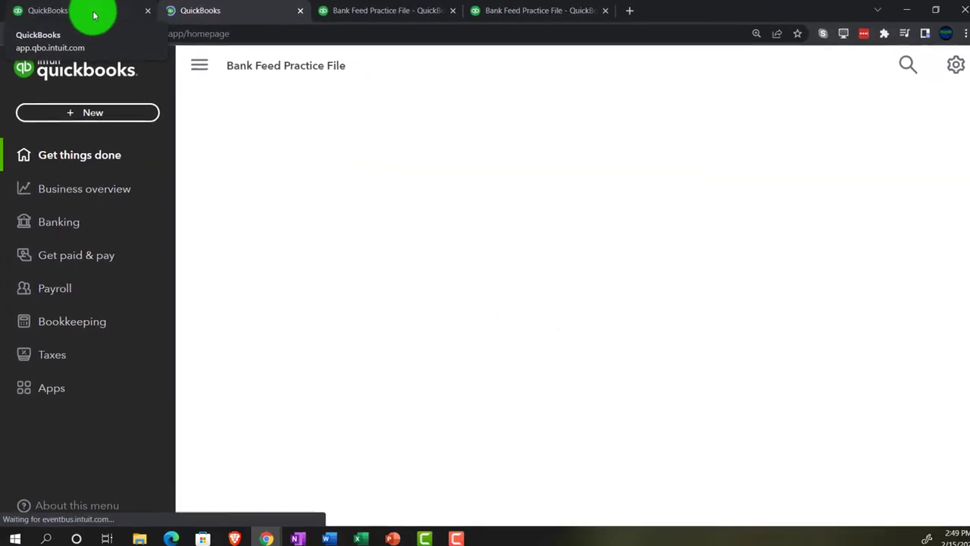
click(94, 15)
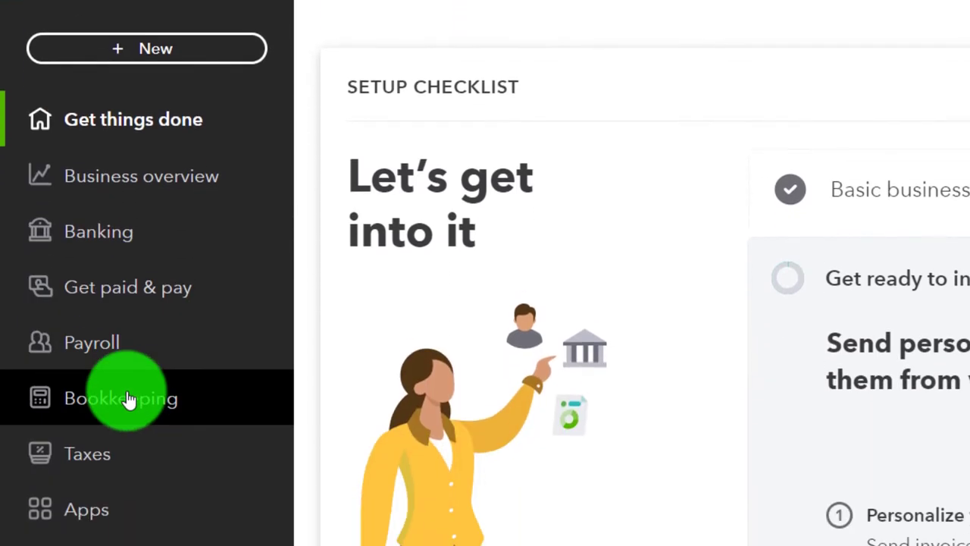
click(129, 400)
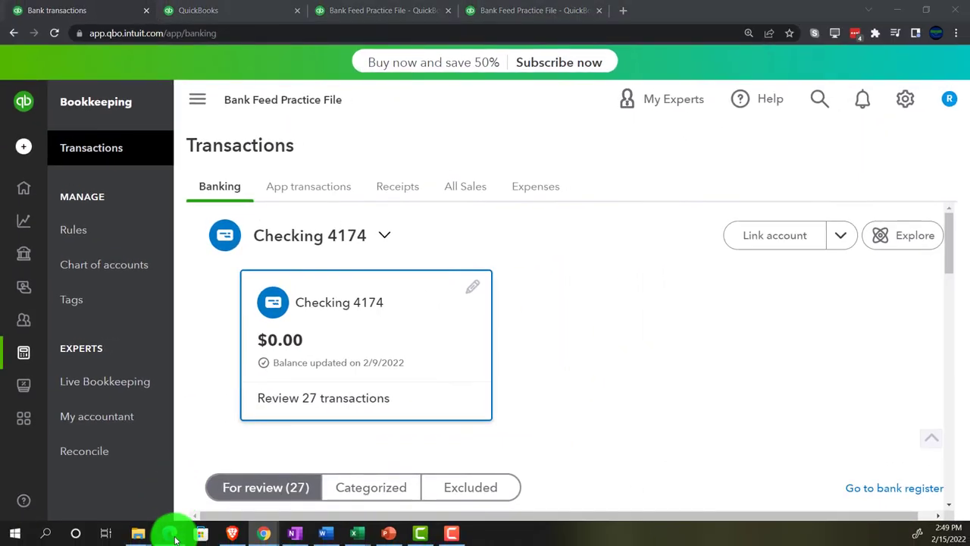
- Switch to Microsoft Edge and open the Banking page of the sample company for comparison
click(172, 533)
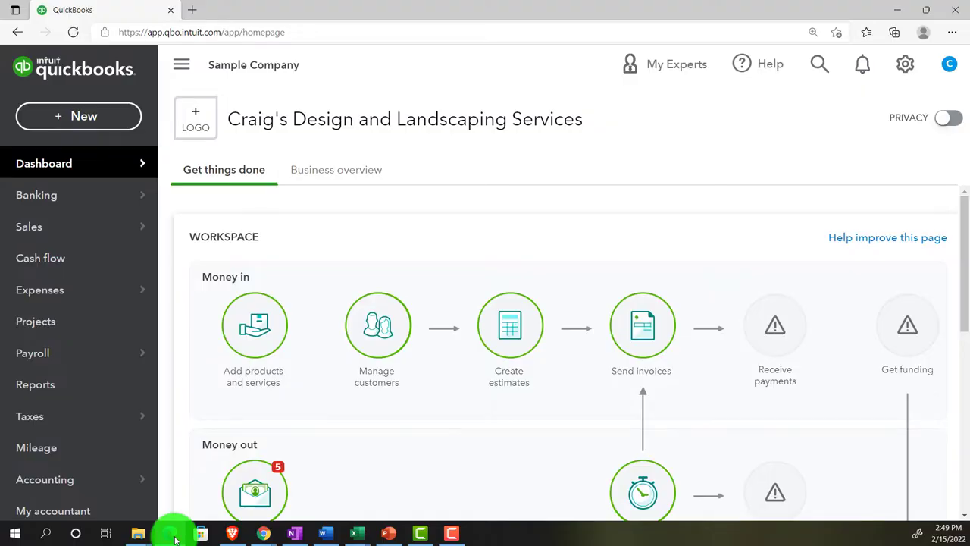
mouse_move(70, 203)
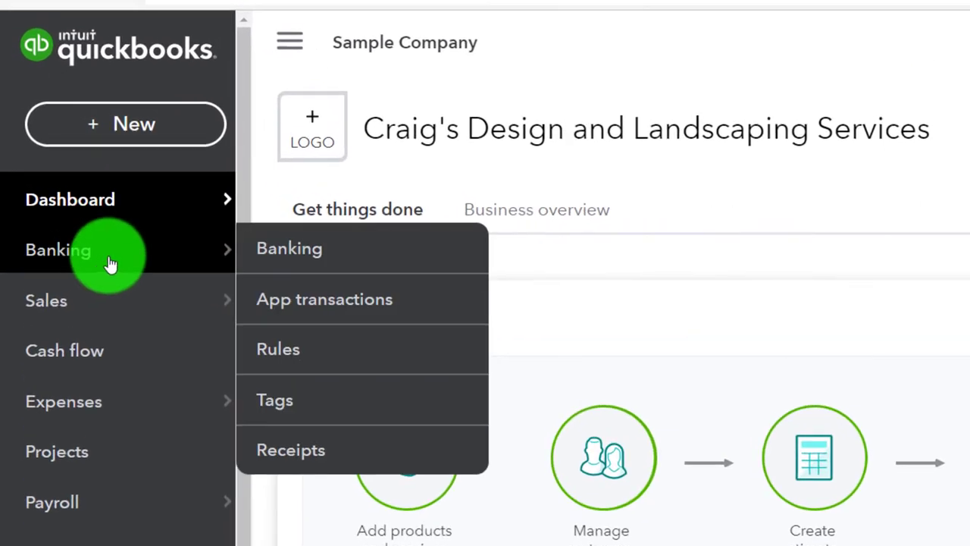
click(110, 263)
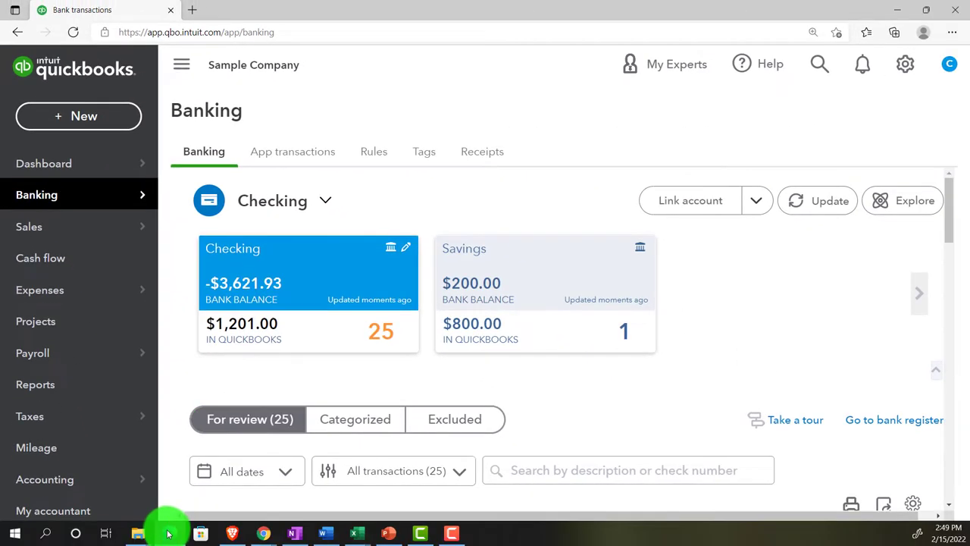
- Return to the practice file's bank transactions in Chrome and collapse the navigation menu
click(170, 534)
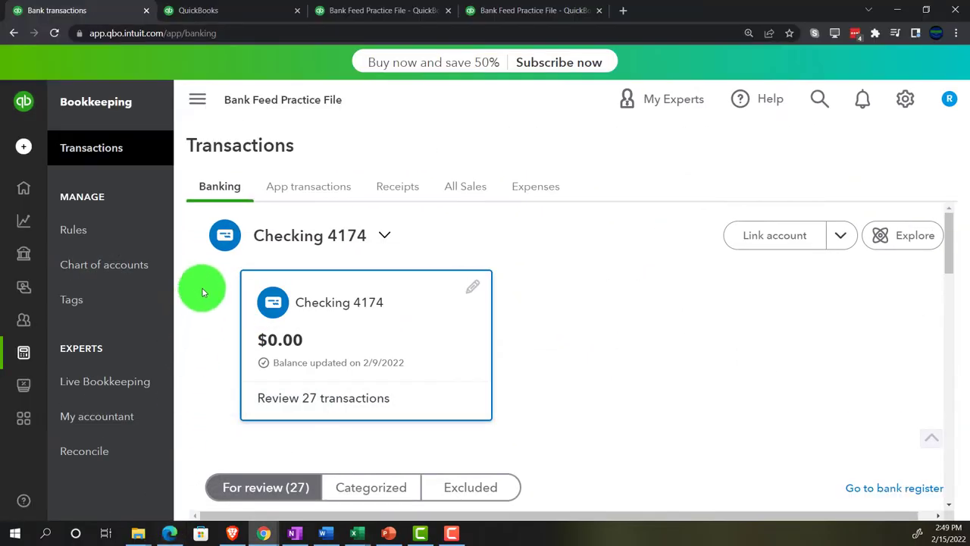
click(198, 100)
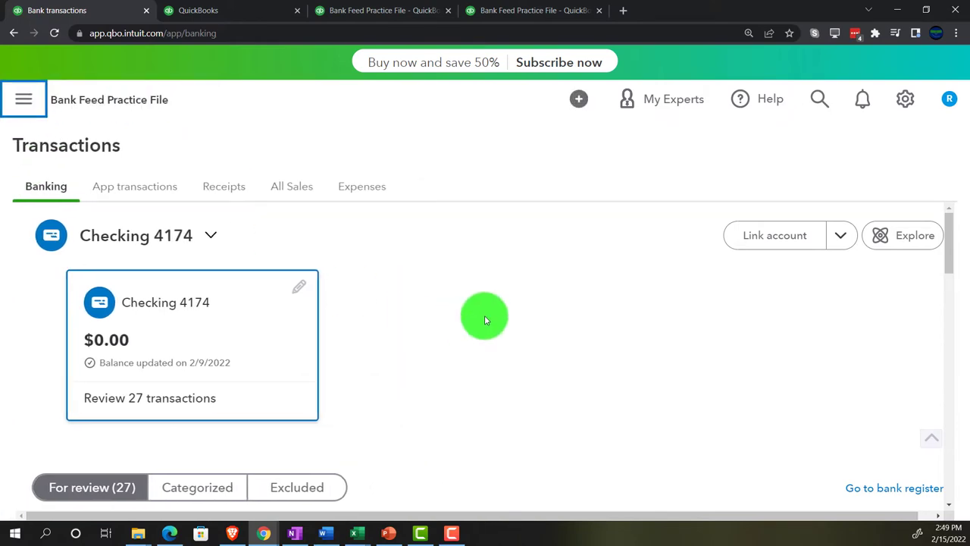
- Look through the checking account's transactions for review and expand the 11/29/2021 Amazon transaction's details
scroll(486, 319, down, 2)
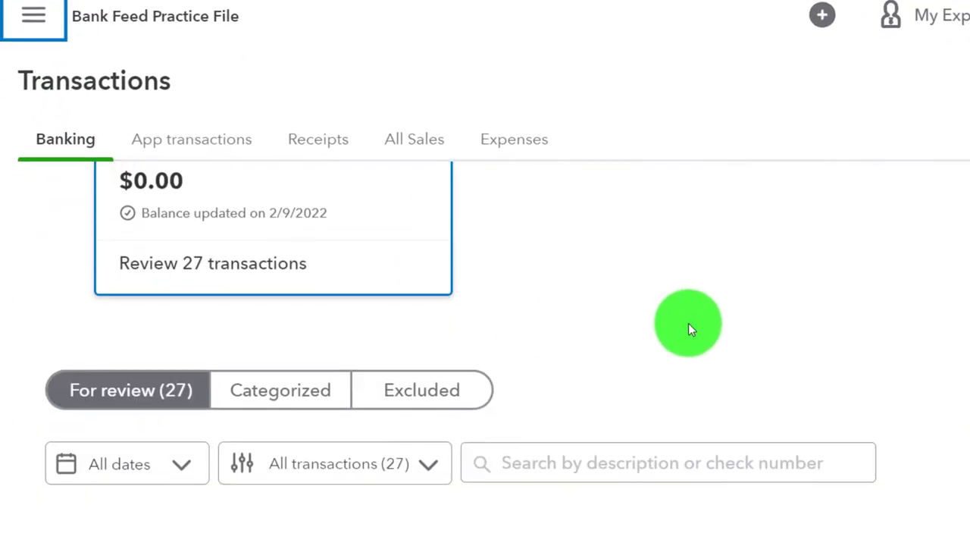
scroll(689, 323, down, 3)
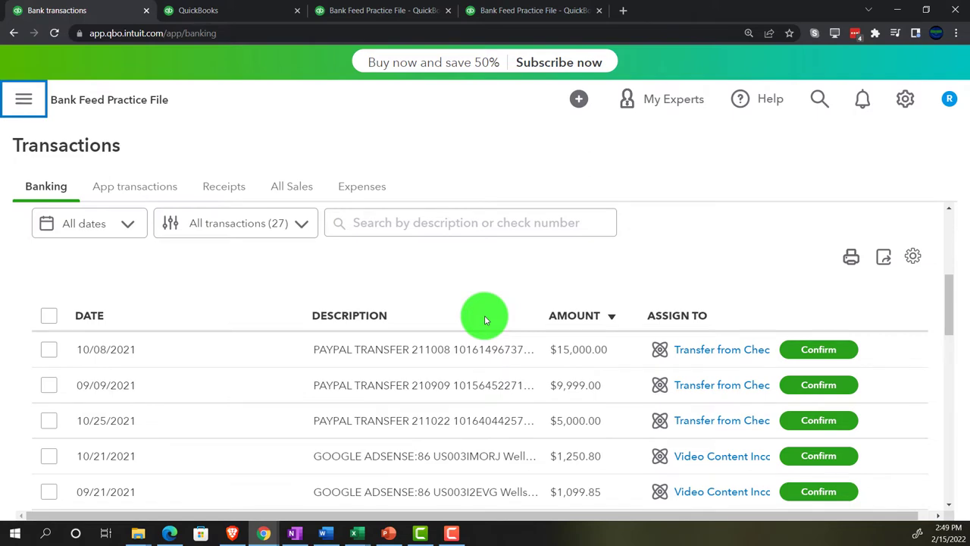
scroll(485, 319, down, 3)
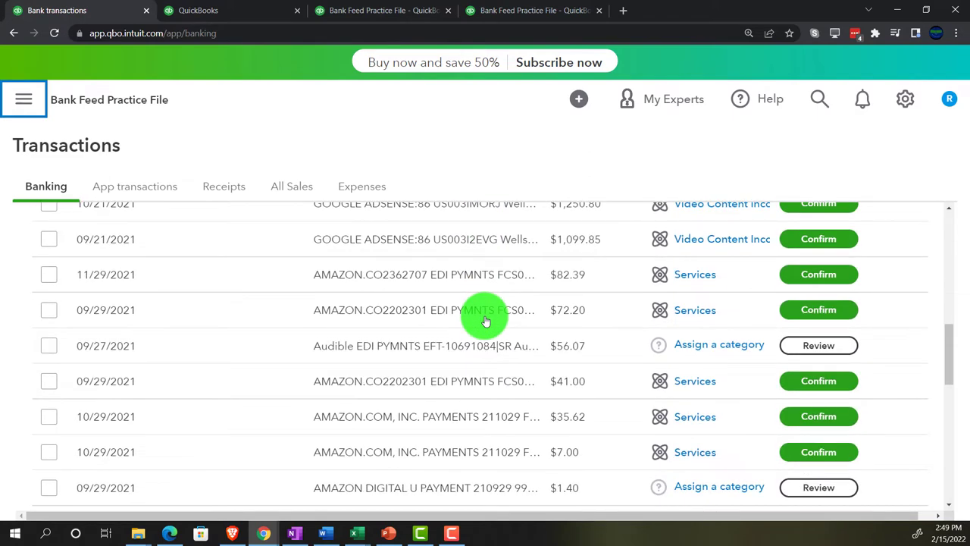
click(483, 320)
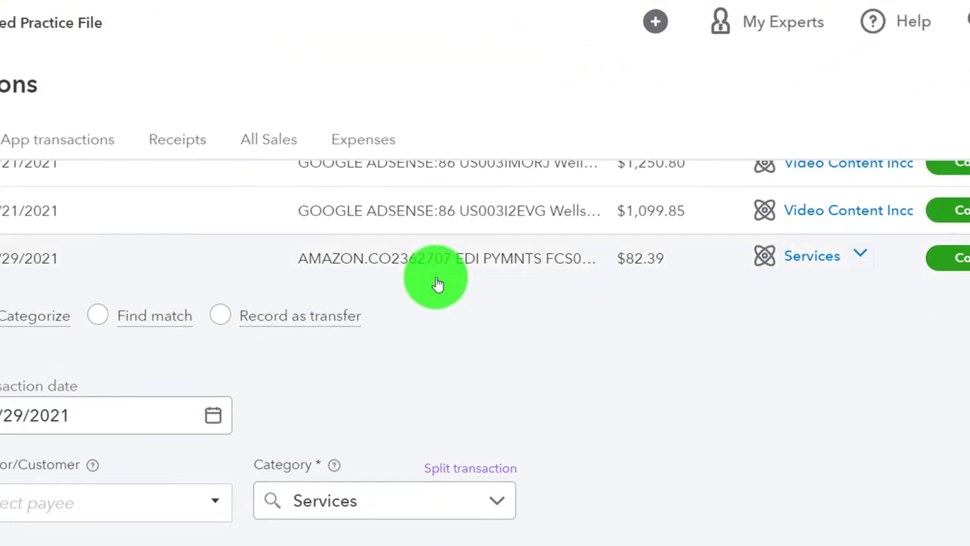
scroll(438, 284, down, 1)
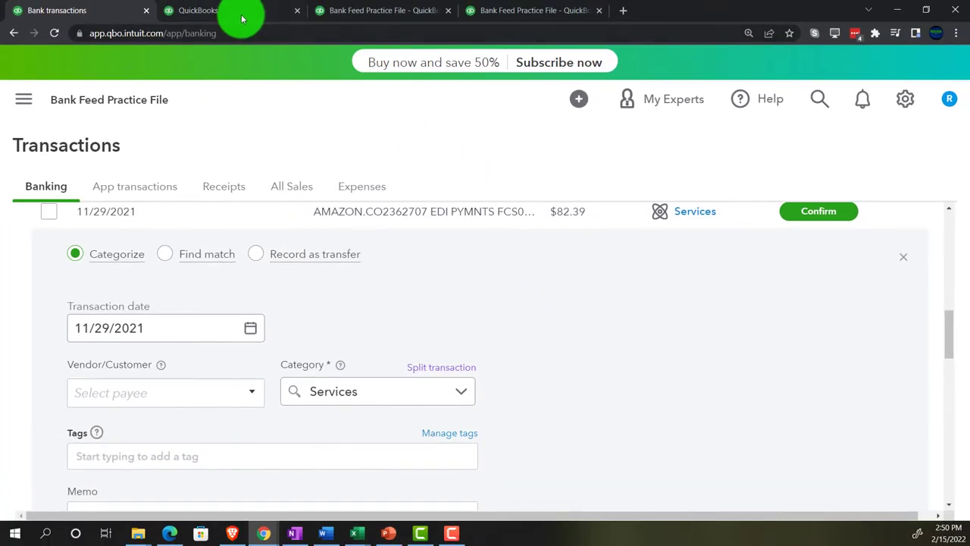
- Start a new invoice from the duplicated QuickBooks home page tab and dismiss the customer info tour
click(242, 19)
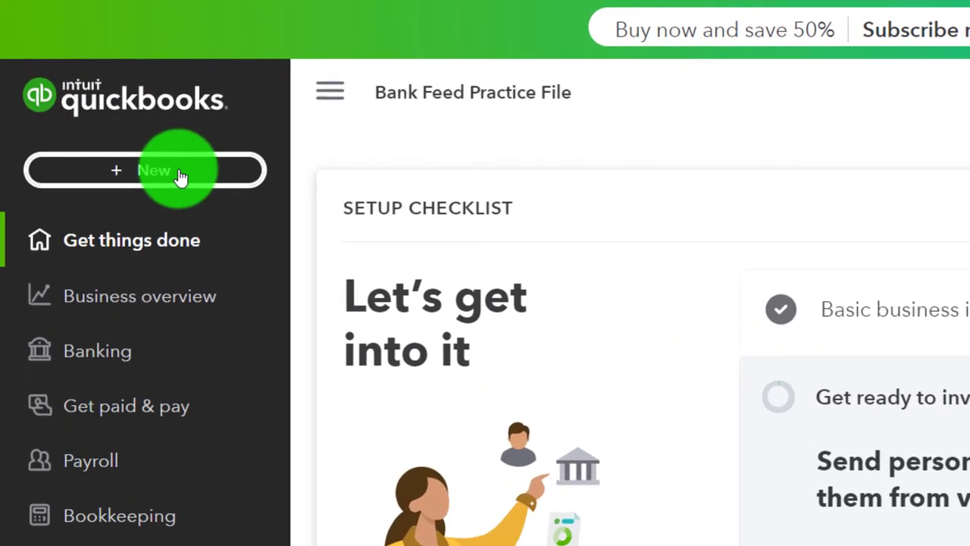
click(180, 176)
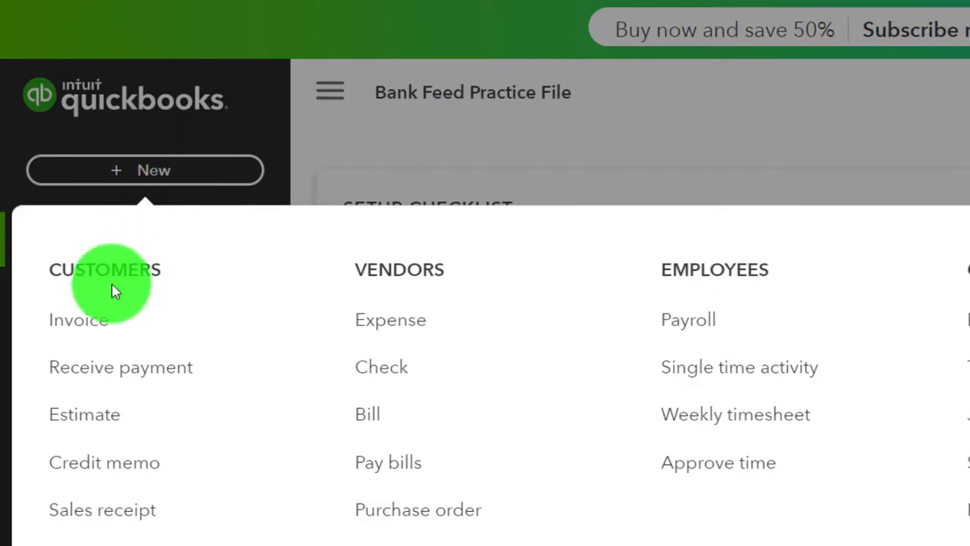
click(101, 328)
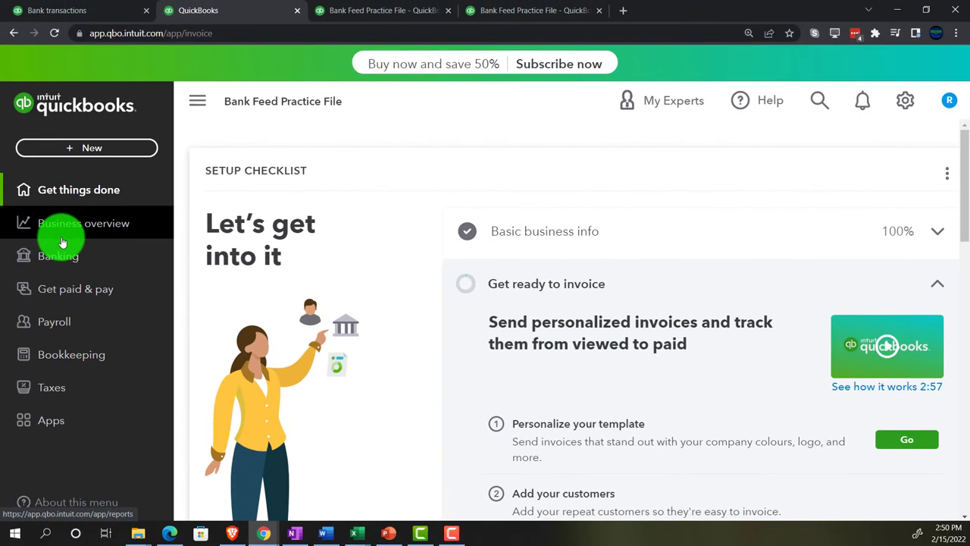
click(64, 242)
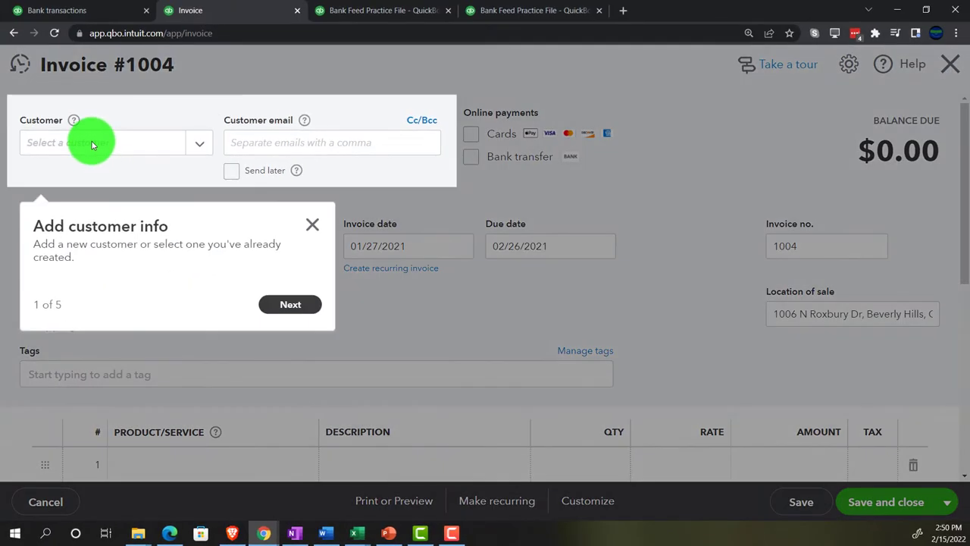
click(313, 224)
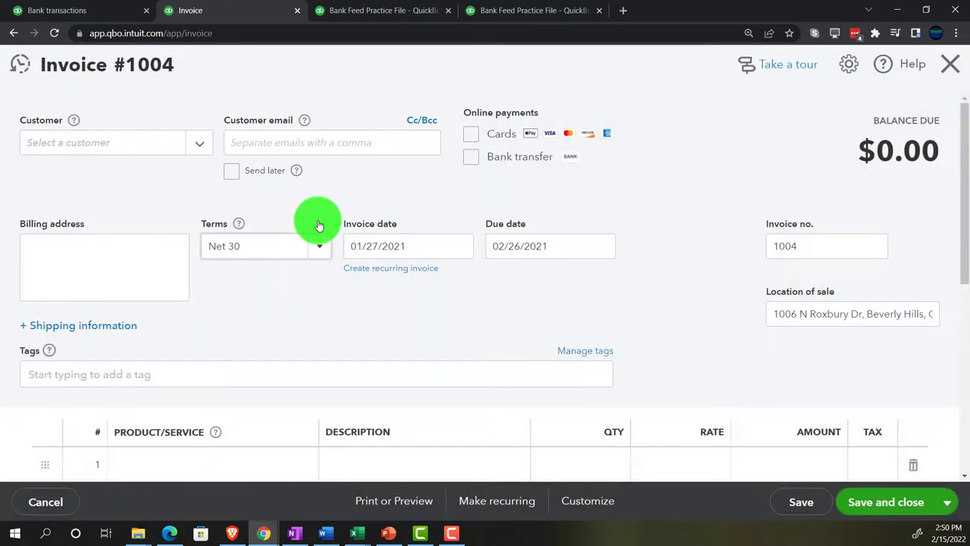
- Add Customer 4 as a new customer on the invoice and save it
click(83, 147)
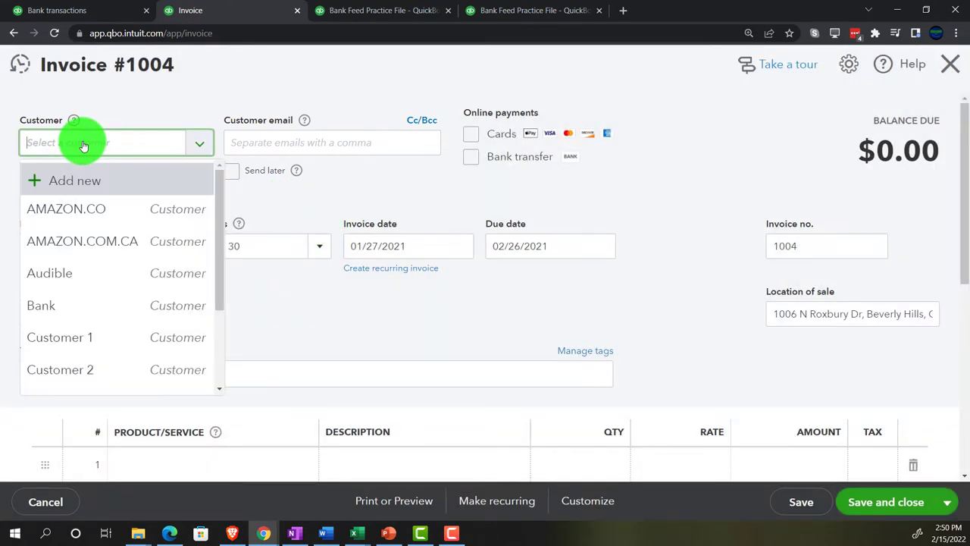
text(Customer)
text(4)
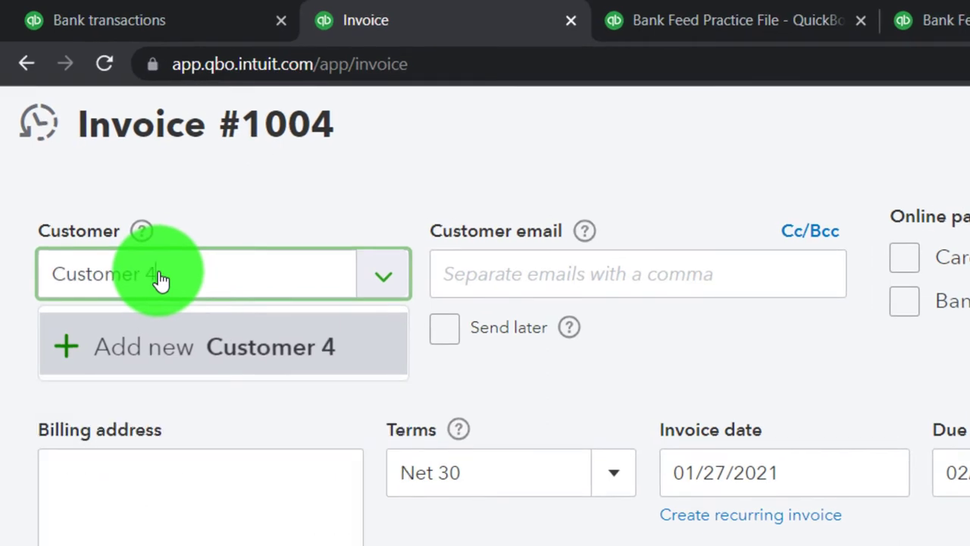
key(Escape)
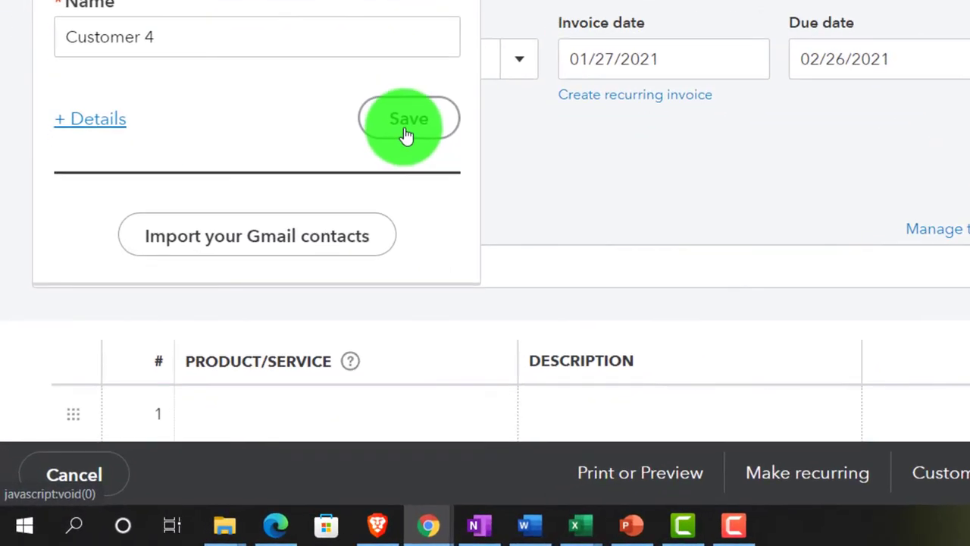
click(407, 134)
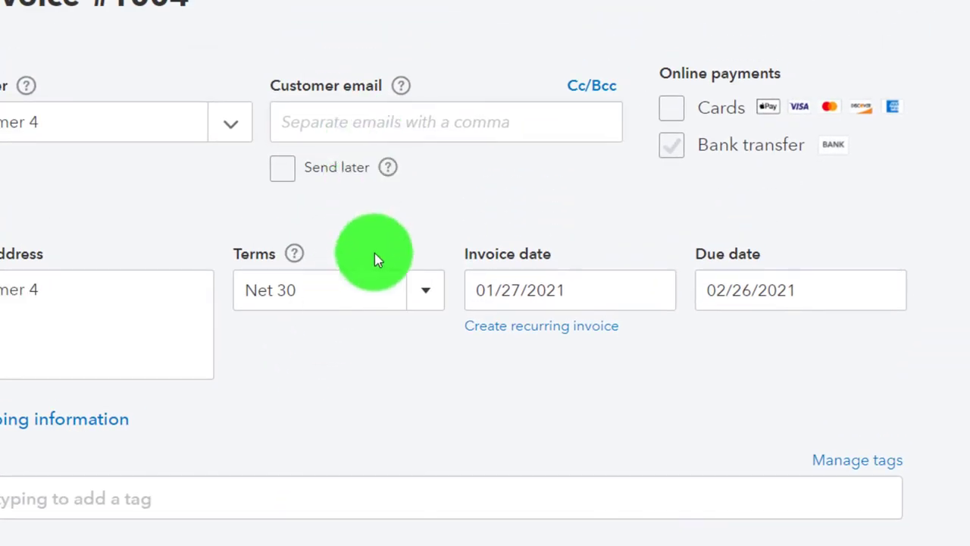
- Set the invoice date to 02/01/2021, keeping the Net 30 terms
click(568, 290)
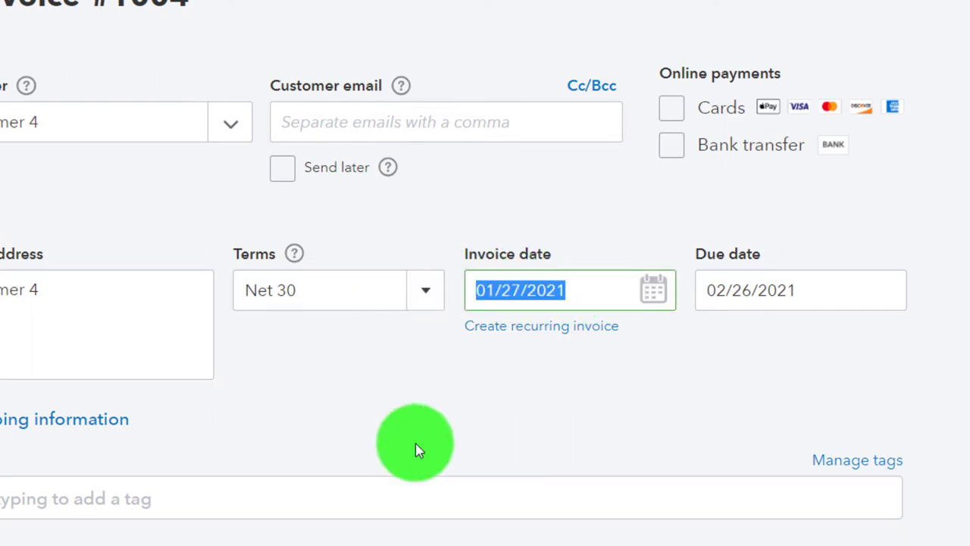
key(plus)
key(plus)
key(plus)
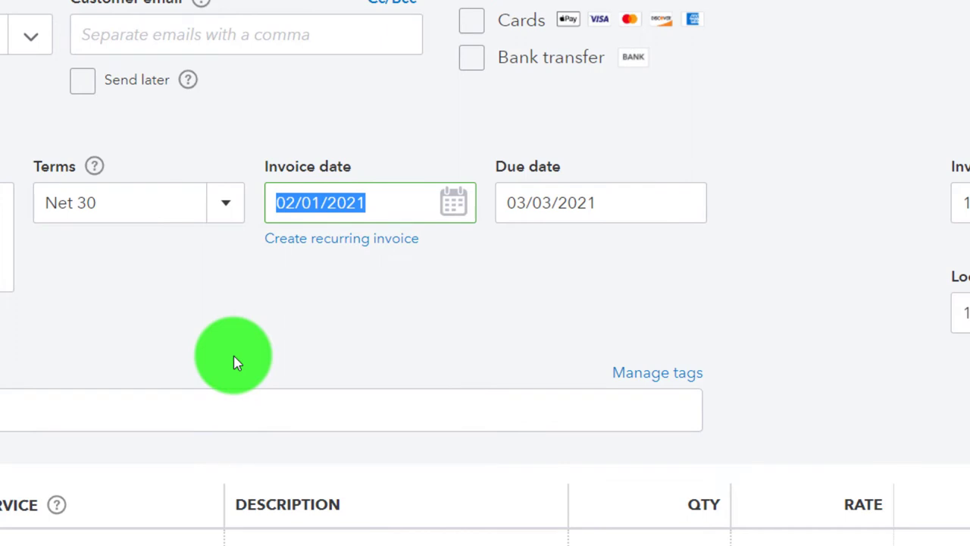
key(Tab)
key(Tab)
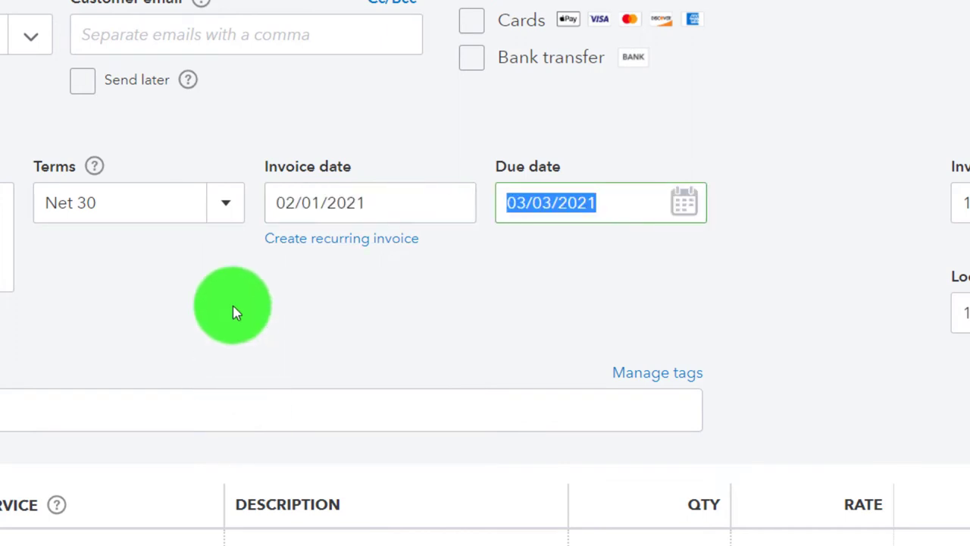
- Add a new product/service named Service item 1 on the first invoice line, with Service as its type
scroll(234, 310, down, 4)
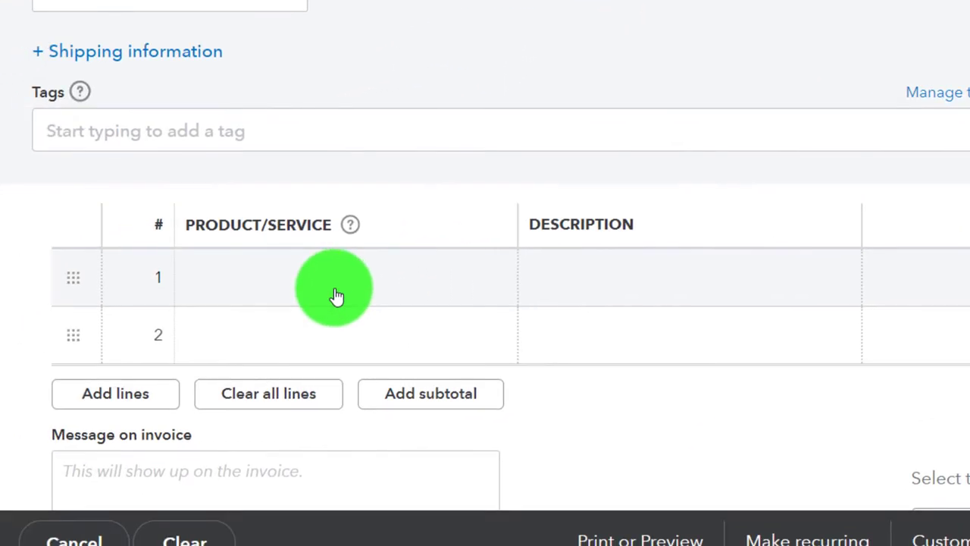
click(337, 295)
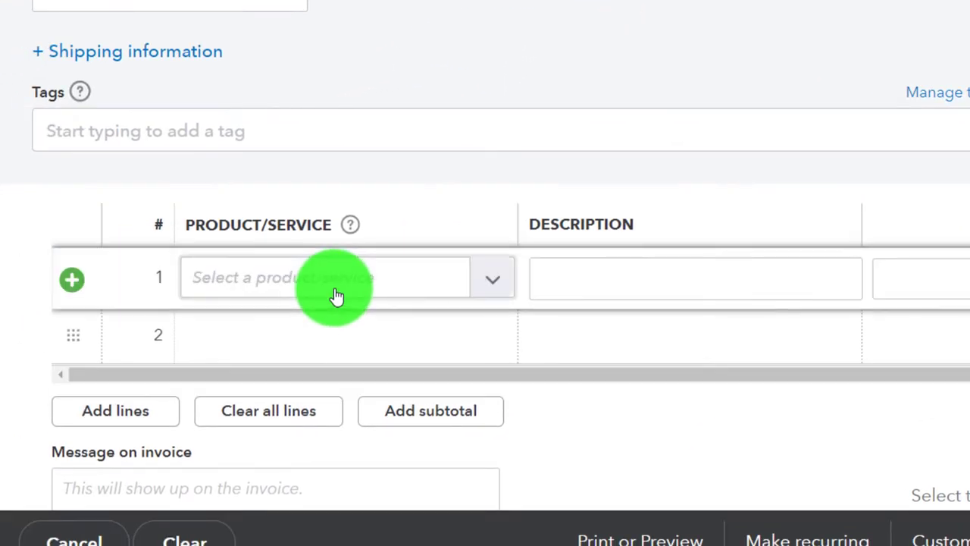
click(310, 281)
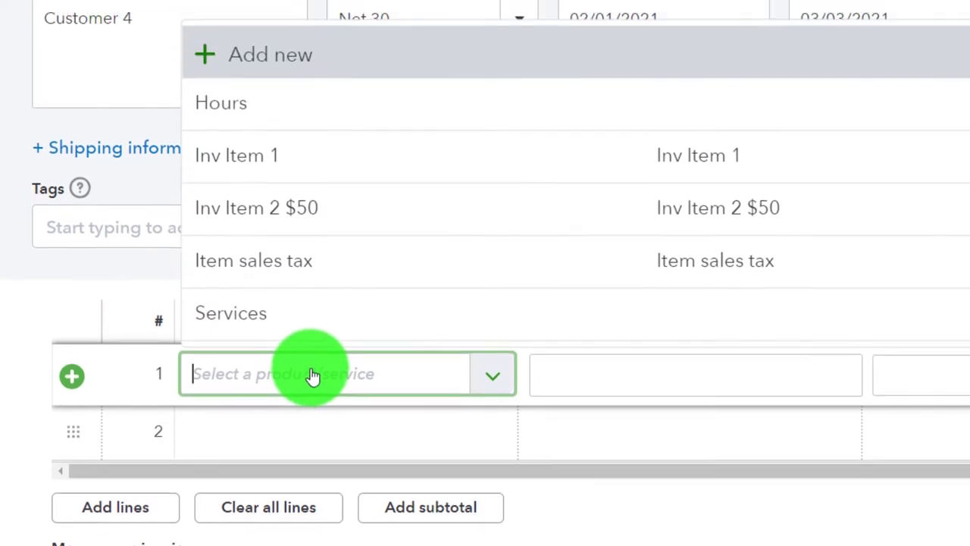
text(Servc)
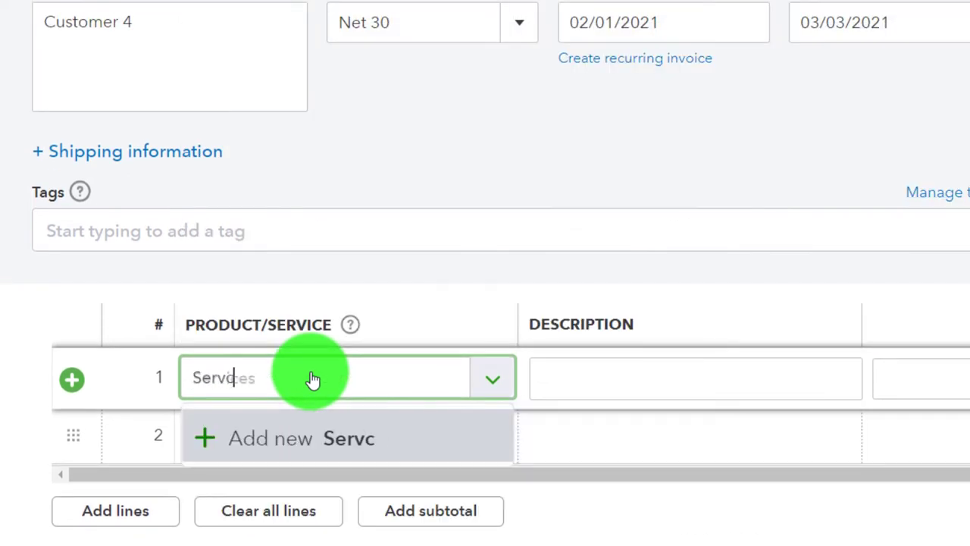
key(BackSpace)
key(BackSpace)
key(BackSpace)
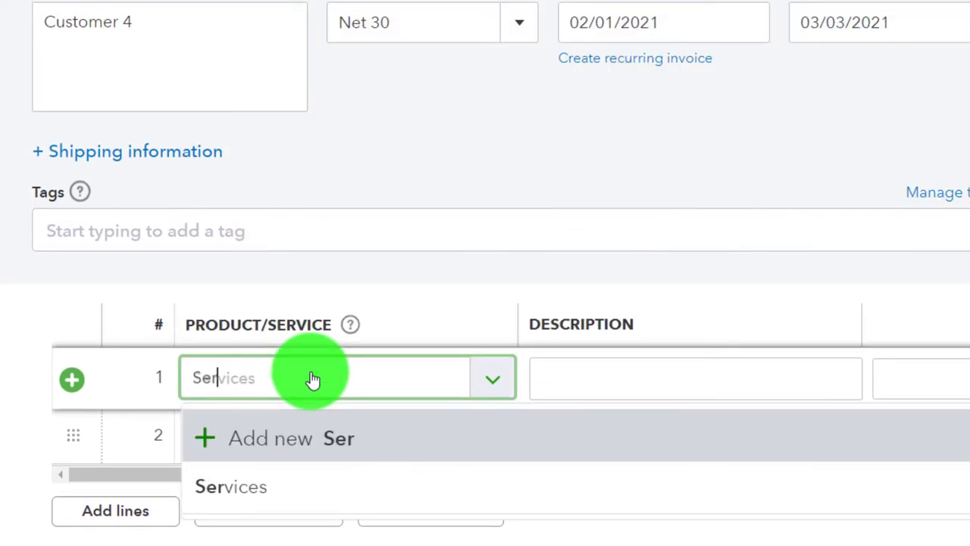
text(ervice ie)
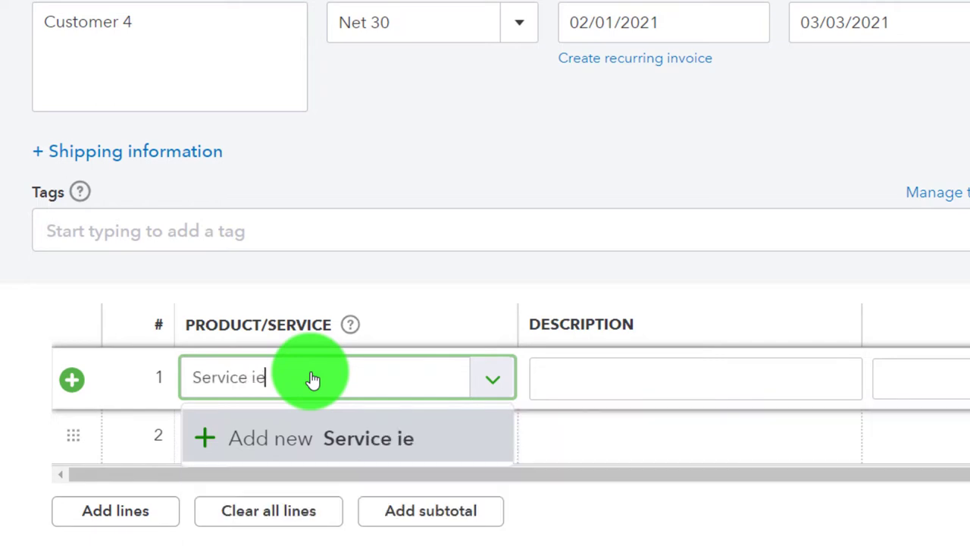
key(BackSpace)
text(tem 1)
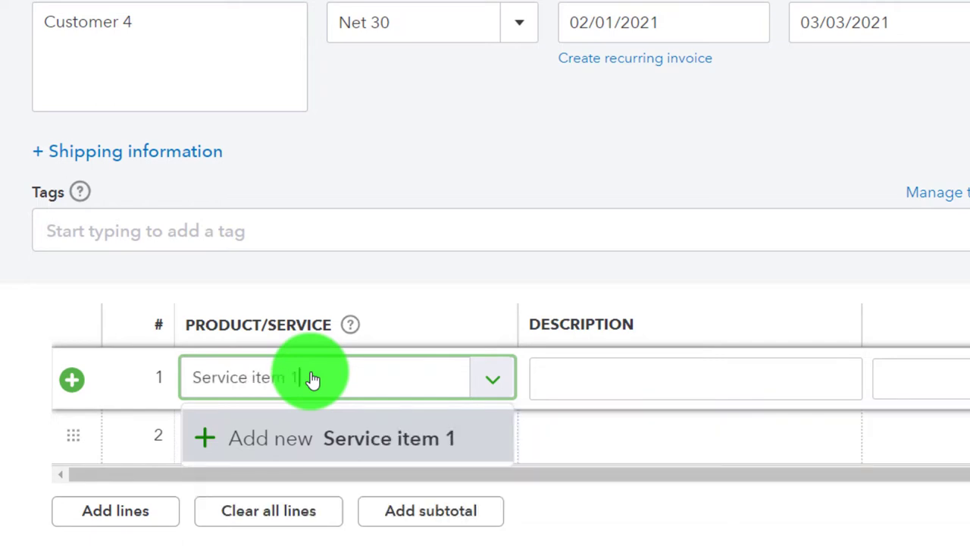
key(Tab)
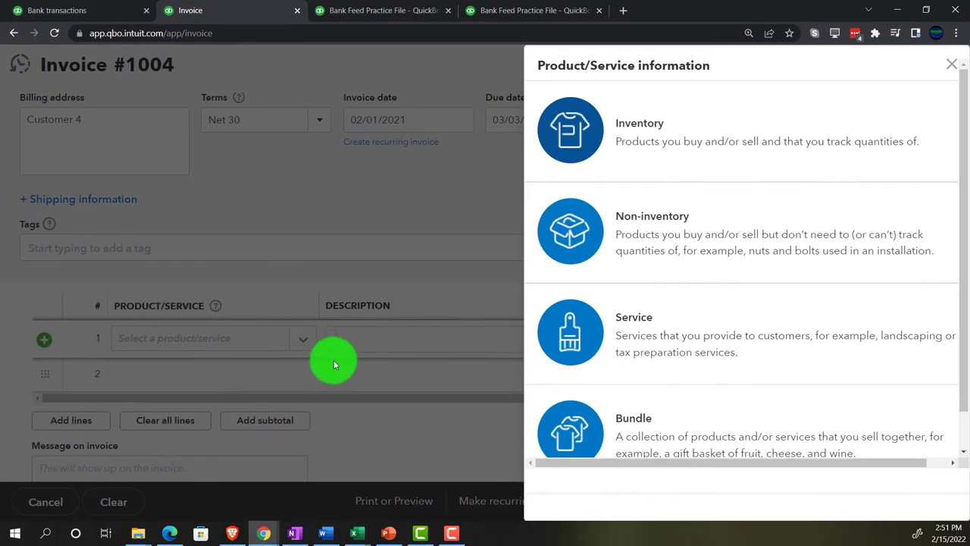
click(671, 342)
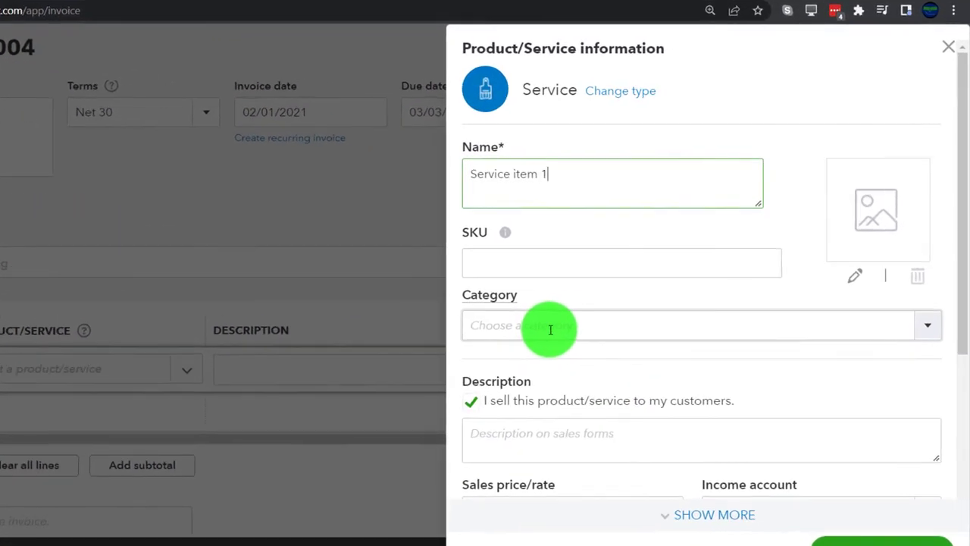
- Copy the item name Service item 1 into its sales description
scroll(446, 366, down, 3)
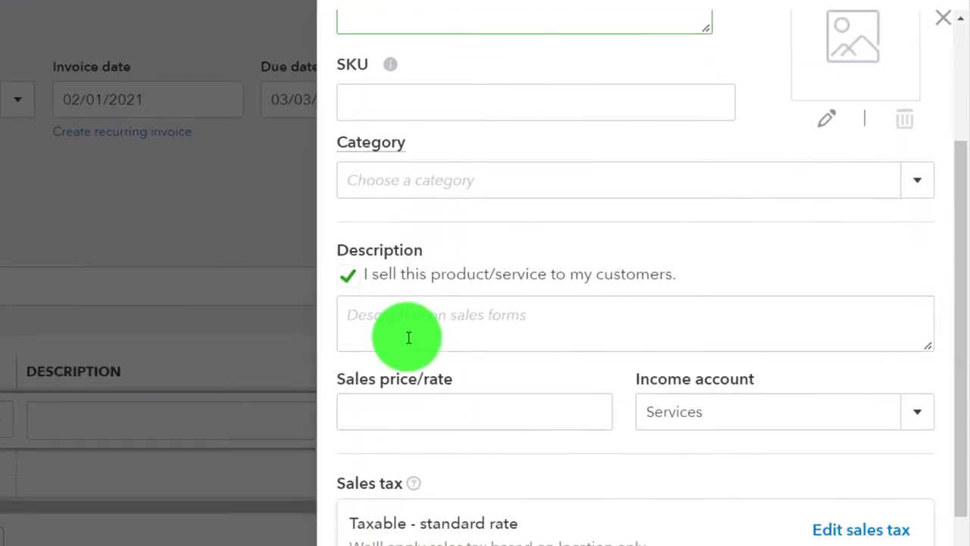
click(408, 336)
scroll(414, 319, up, 3)
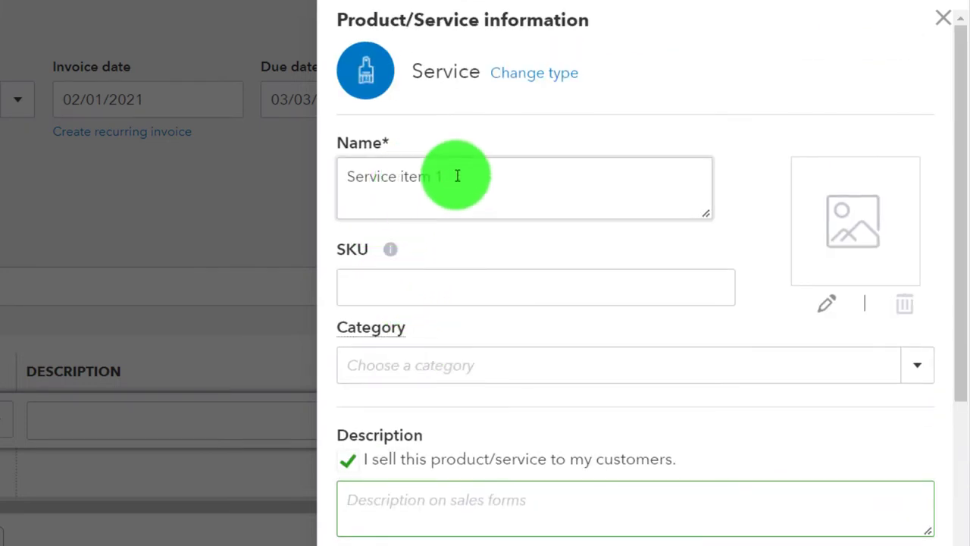
drag(455, 175, 303, 174)
key(ctrl+c)
scroll(572, 387, down, 3)
click(433, 321)
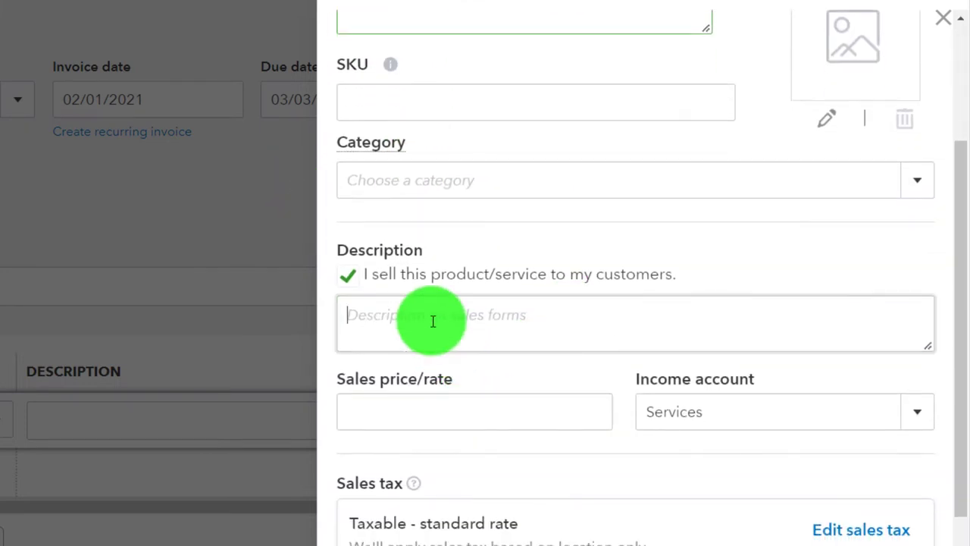
key(ctrl+v)
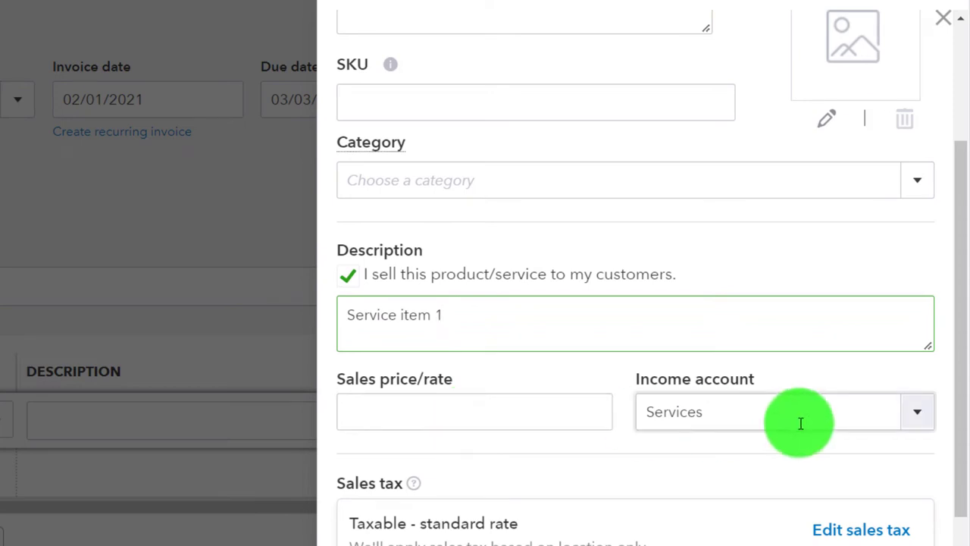
- Change the new service item's sales tax setting to Nontaxable, keep Services as its income account, and save the item
scroll(756, 421, down, 3)
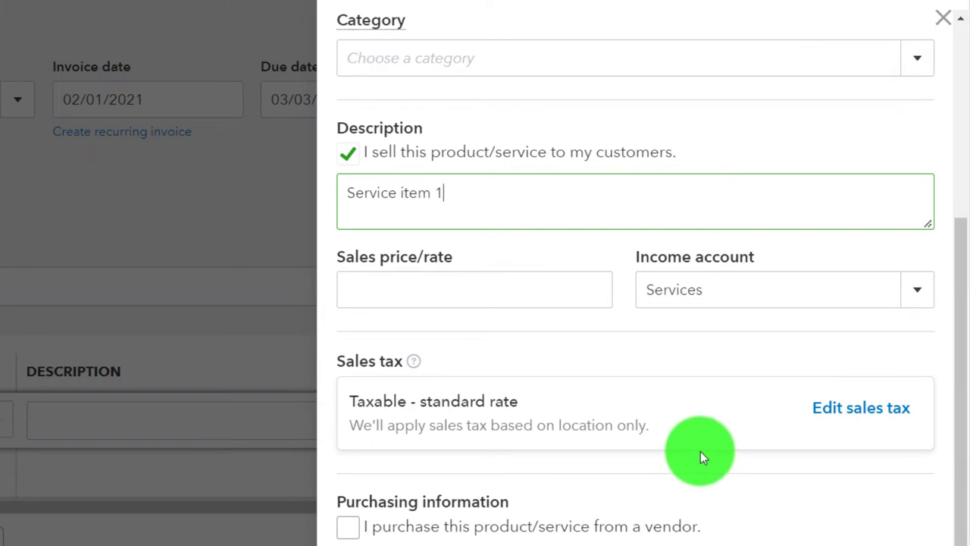
click(829, 411)
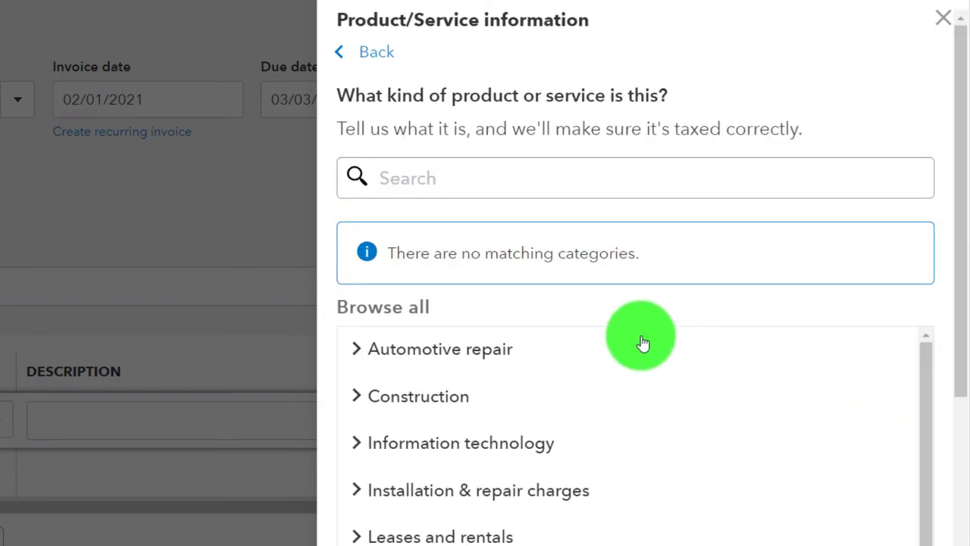
scroll(637, 347, down, 5)
scroll(697, 397, down, 3)
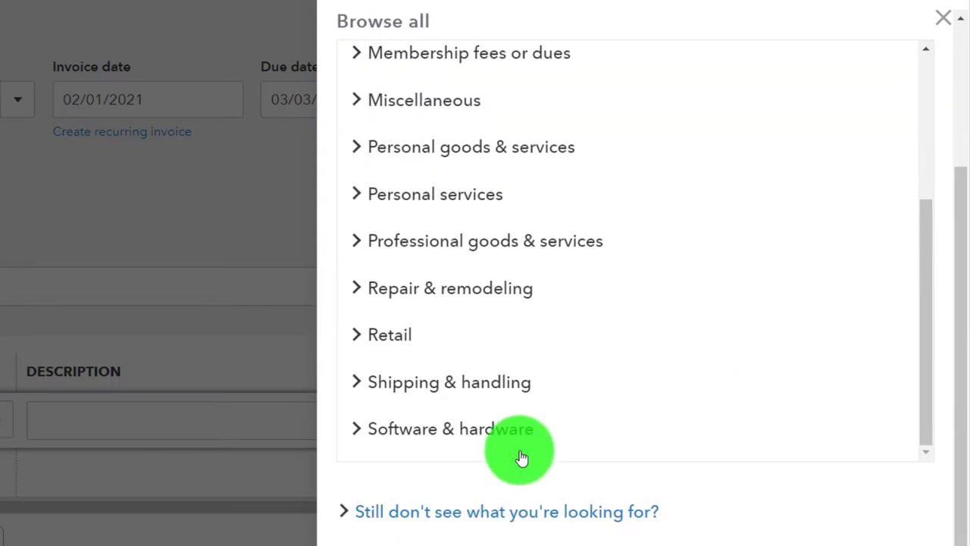
click(371, 508)
scroll(384, 463, down, 2)
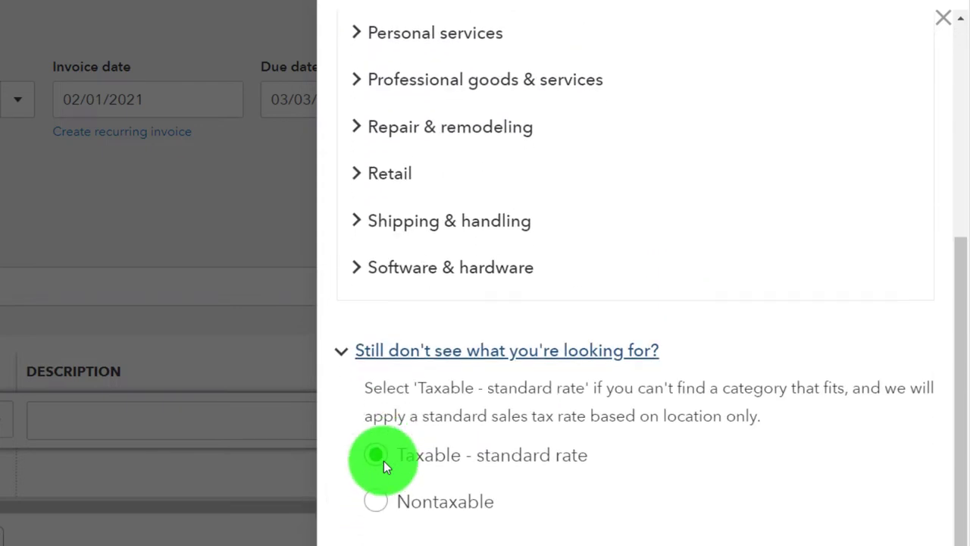
click(384, 513)
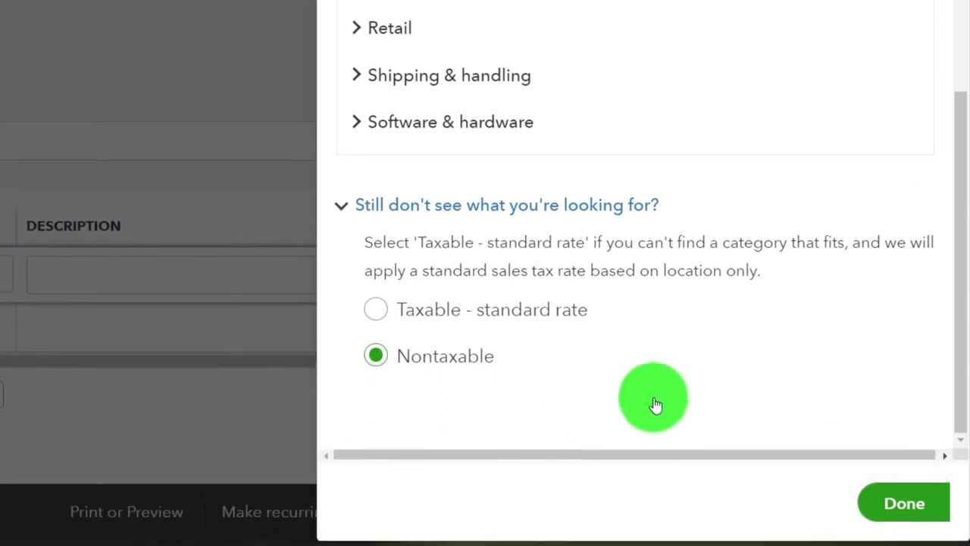
click(884, 476)
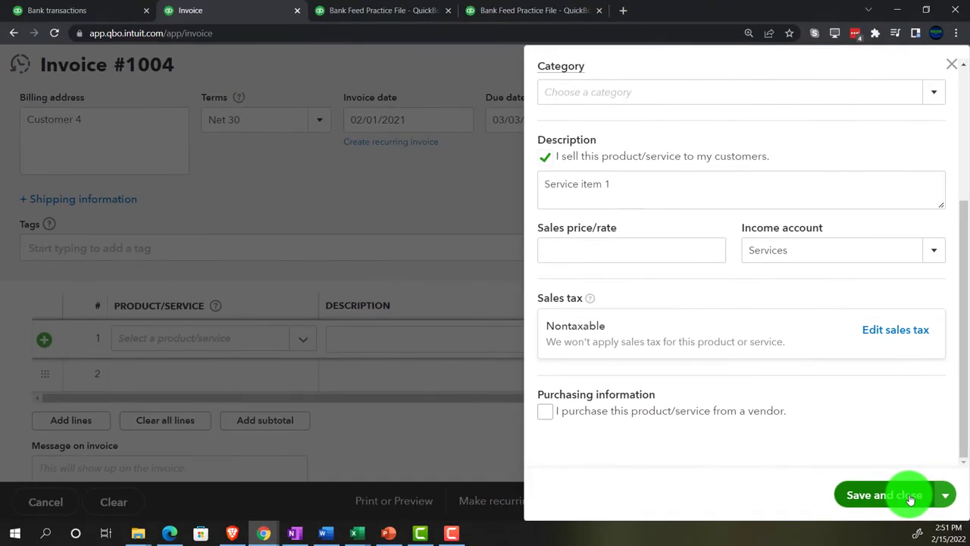
click(911, 497)
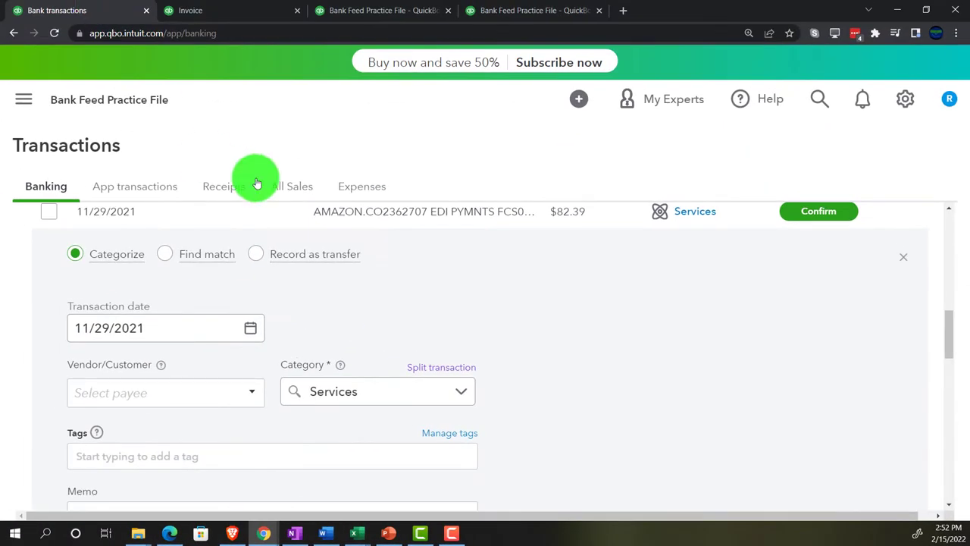
- Check the 11/29/2021 Amazon deposit in the bank feed, set the Service item 1 rate to 82.39, and save and close the invoice
scroll(370, 265, down, 3)
scroll(370, 266, up, 3)
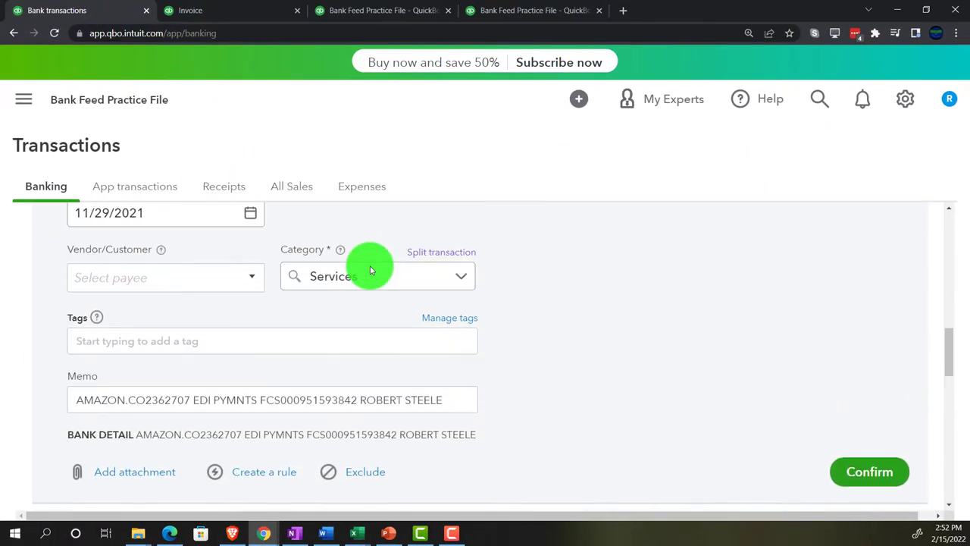
scroll(333, 261, up, 1)
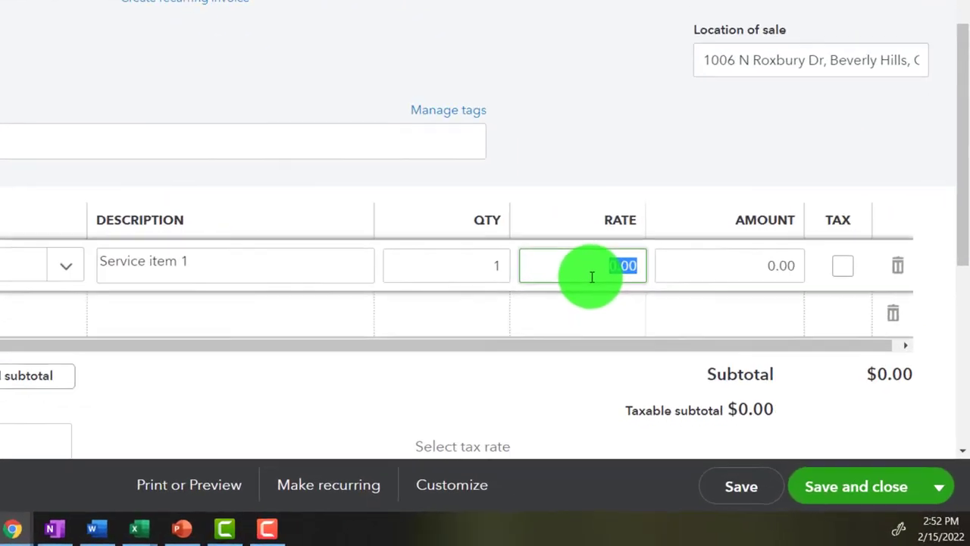
text(82.39)
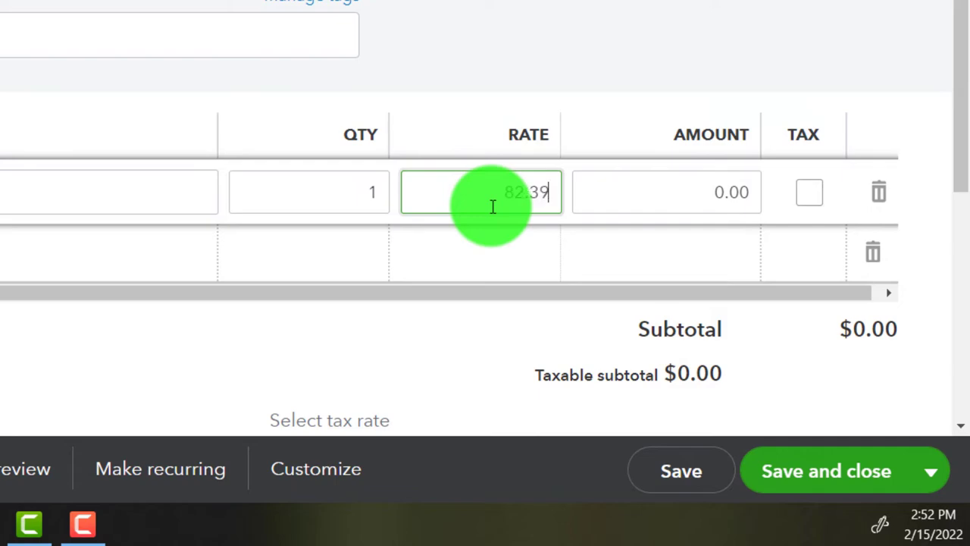
key(Tab)
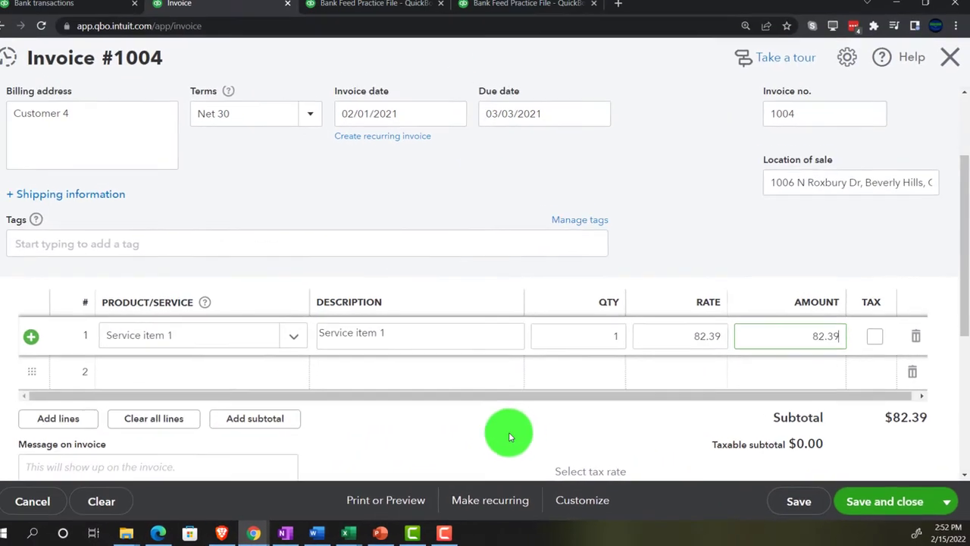
click(508, 436)
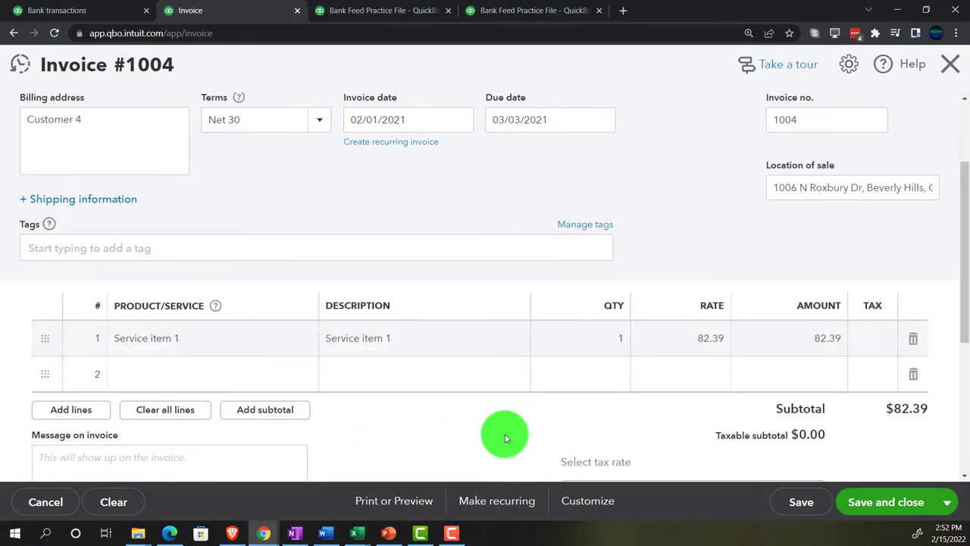
scroll(506, 438, down, 2)
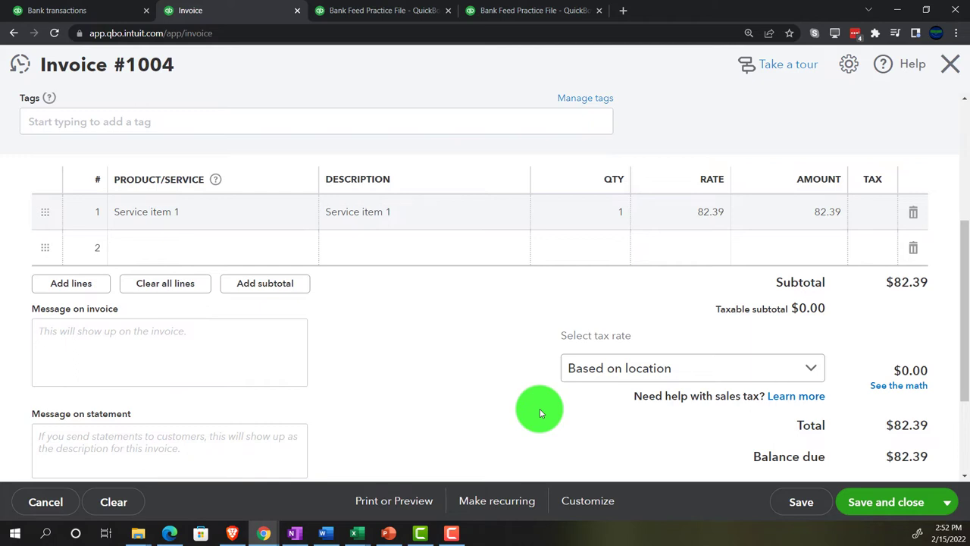
scroll(541, 413, up, 3)
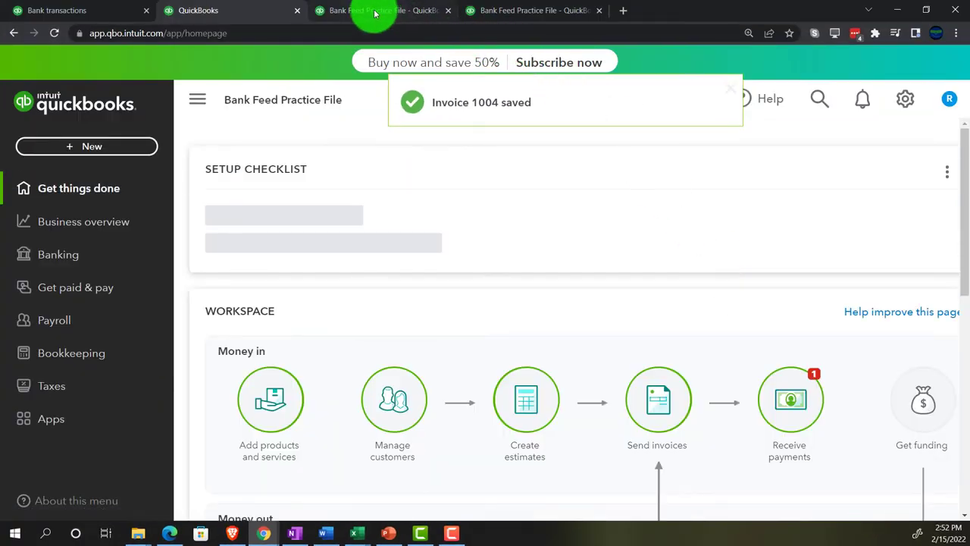
- Rerun the 2021 Balance Sheet report and review its current assets
click(379, 11)
scroll(611, 348, up, 3)
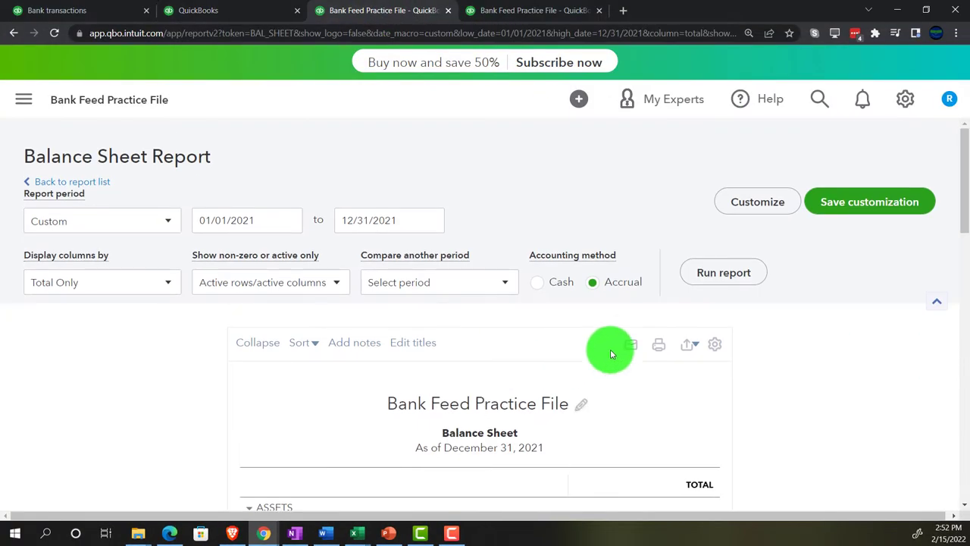
click(719, 266)
scroll(123, 448, down, 3)
key(ctrl+plus)
key(ctrl+plus)
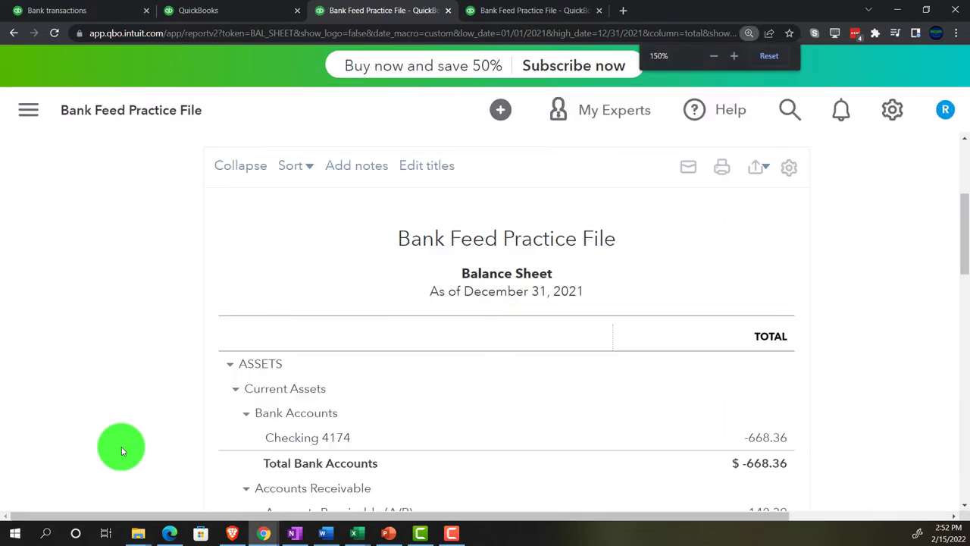
scroll(121, 447, down, 1)
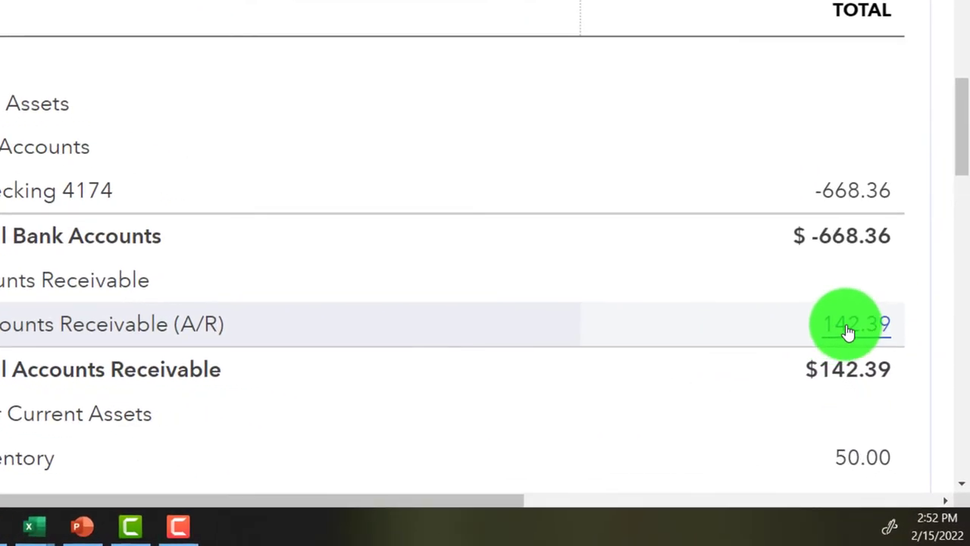
- Inspect the transactions behind the Accounts Receivable (A/R) balance, then return to the Balance Sheet summary
click(833, 325)
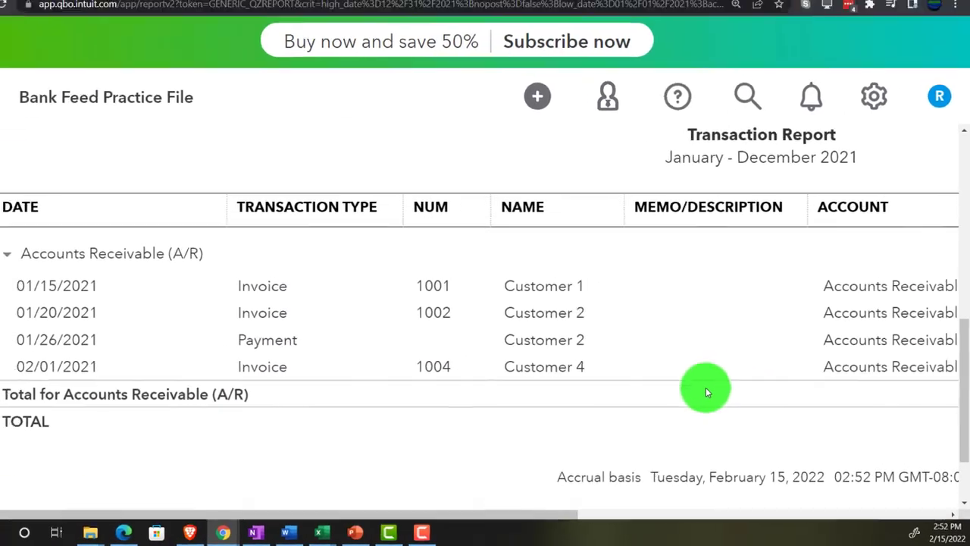
key(ctrl+minus)
key(ctrl+minus)
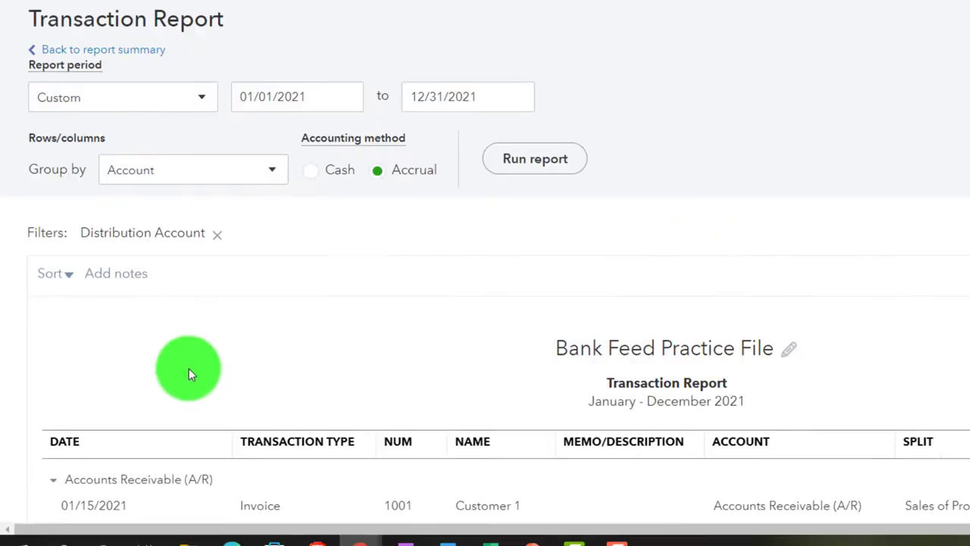
click(112, 51)
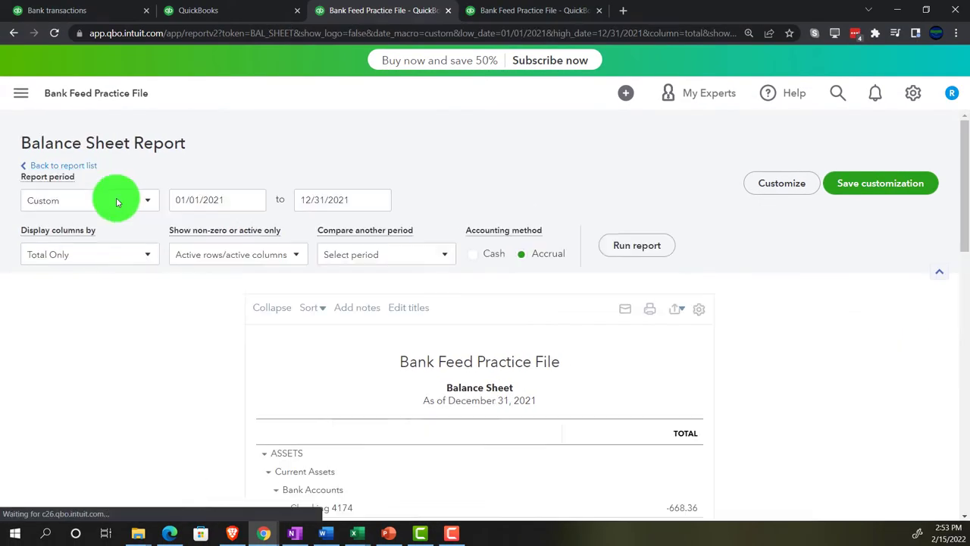
scroll(163, 290, down, 4)
key(ctrl+plus)
key(ctrl+plus)
key(ctrl+plus)
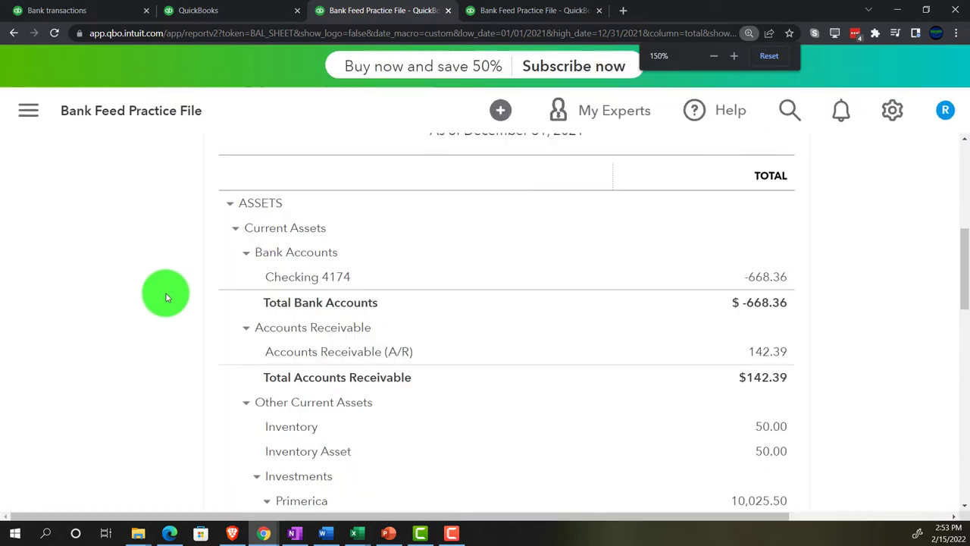
- Rerun the 2021 Profit and Loss report and review its income accounts
click(487, 13)
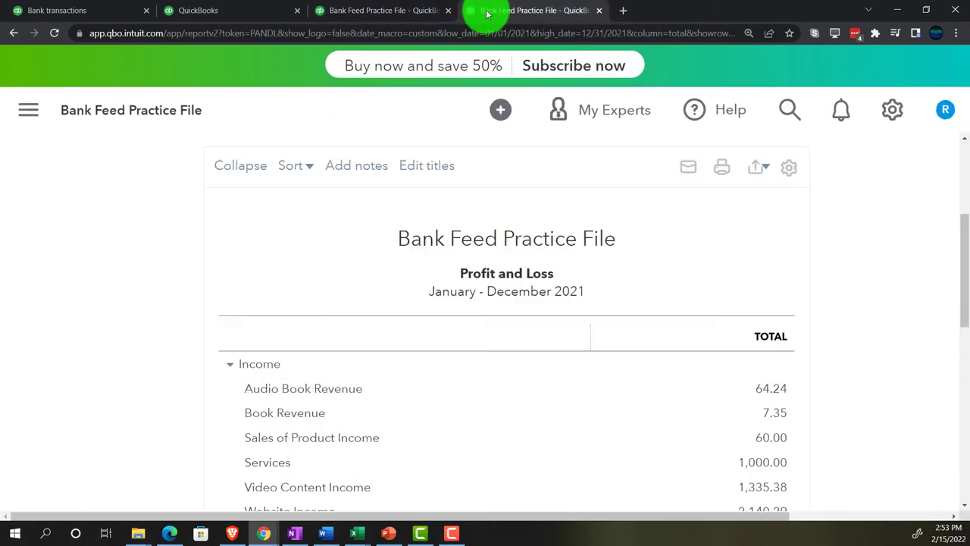
scroll(533, 372, up, 3)
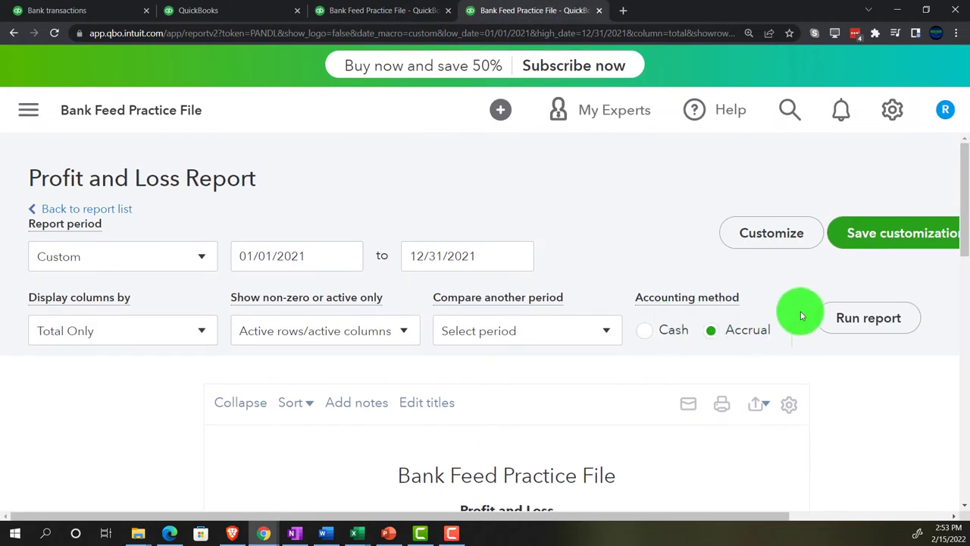
click(834, 319)
key(ctrl+plus)
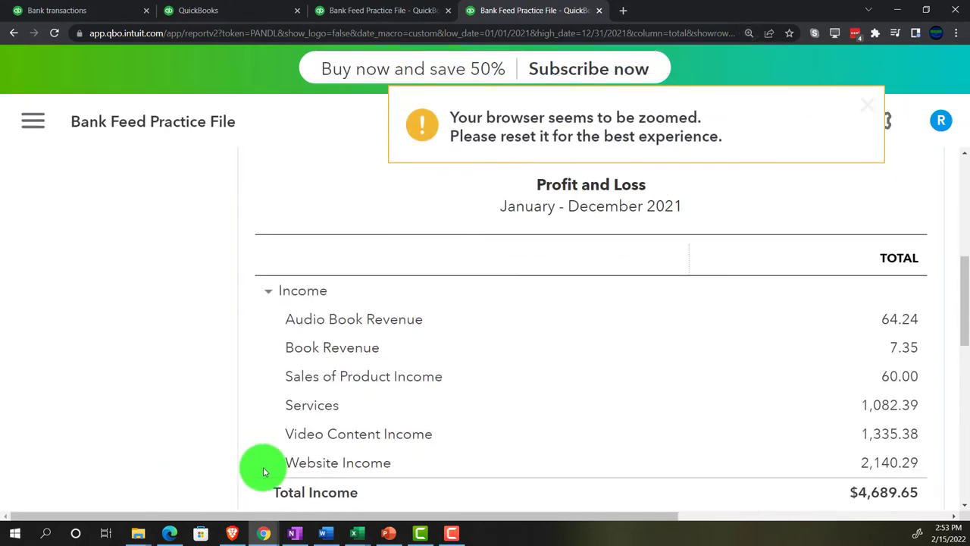
- Inspect the transactions behind the Services income total, then return to the Profit and Loss summary
click(882, 407)
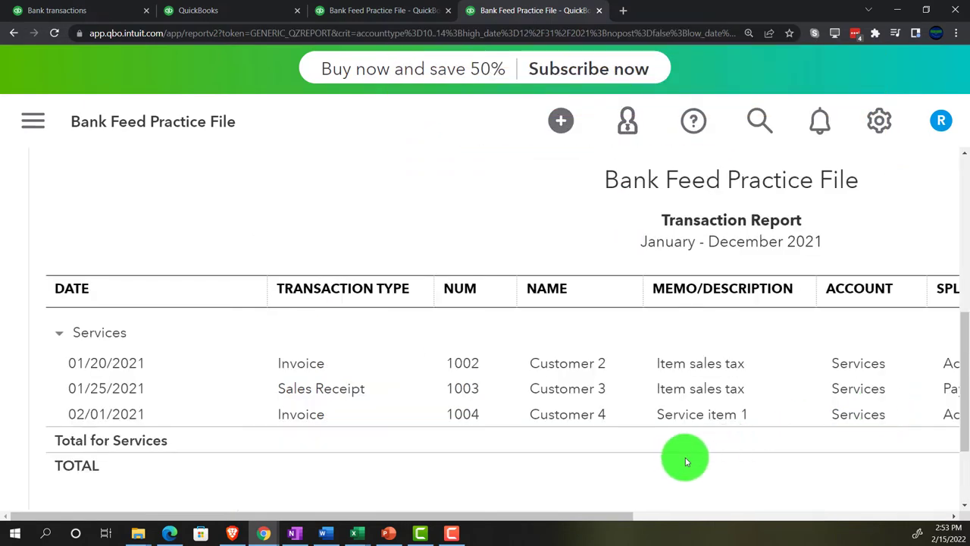
key(ctrl+minus)
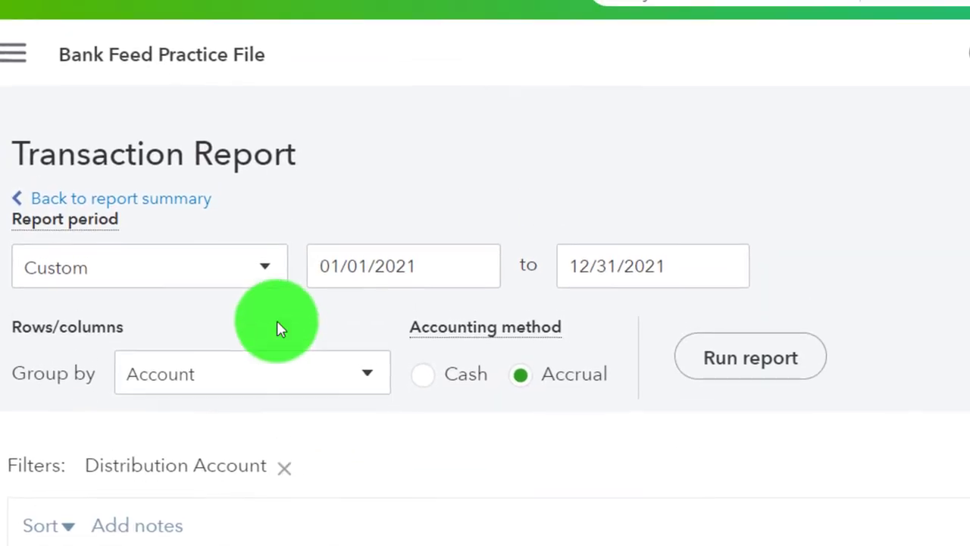
click(181, 198)
scroll(181, 199, down, 3)
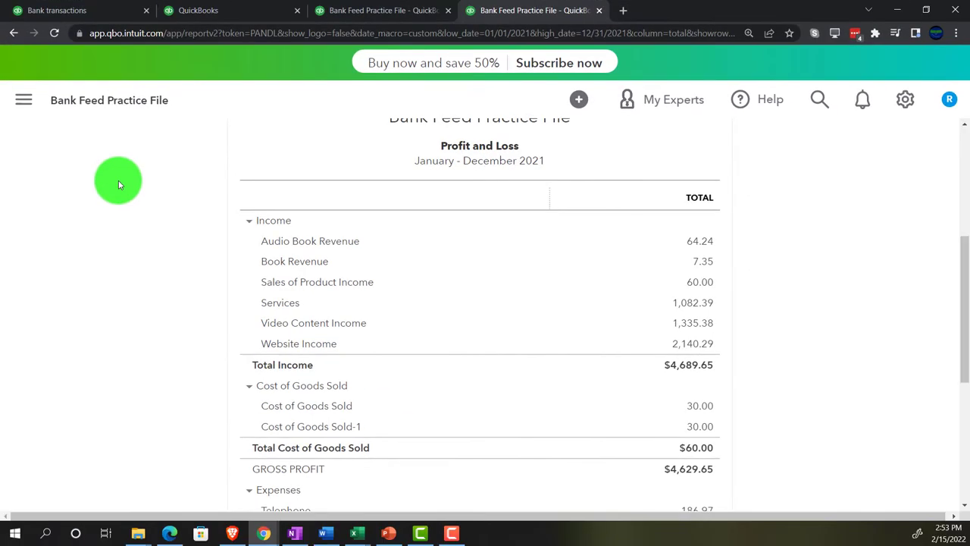
- Duplicate the Profit and Loss browser tab and open the list of reports in the copy
right_click(541, 20)
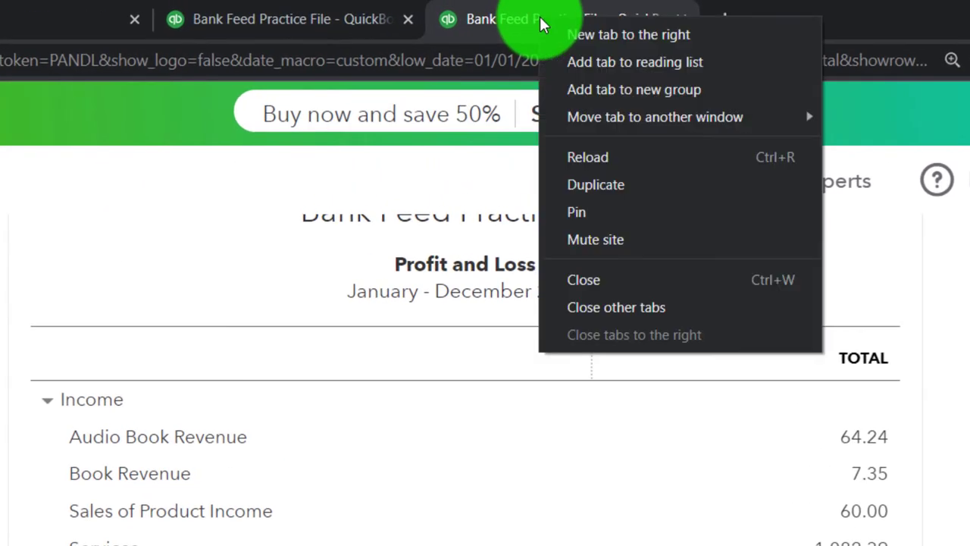
click(612, 184)
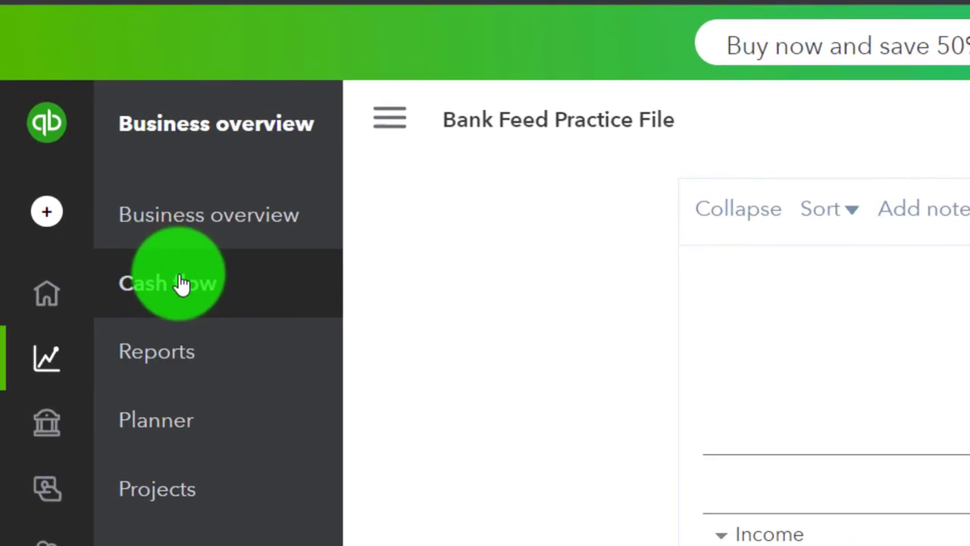
click(182, 282)
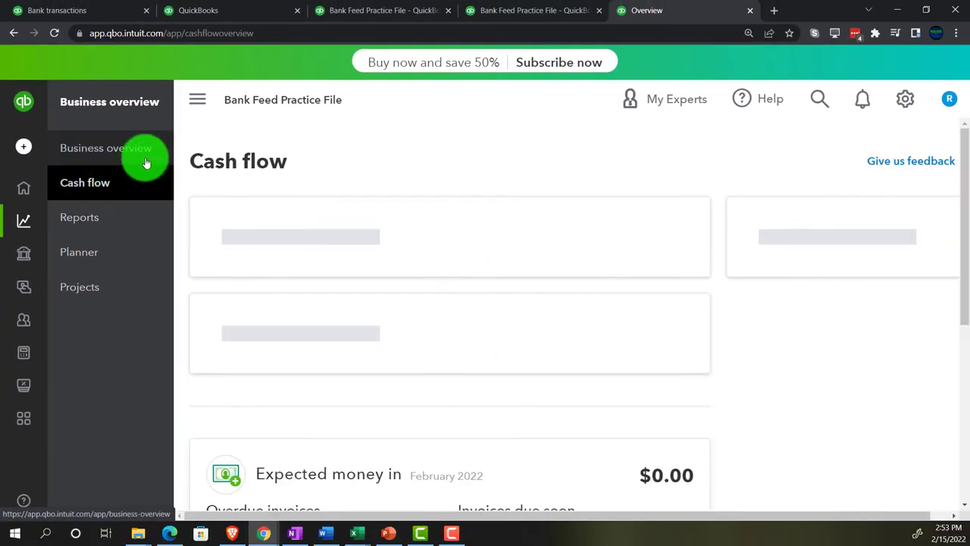
click(78, 221)
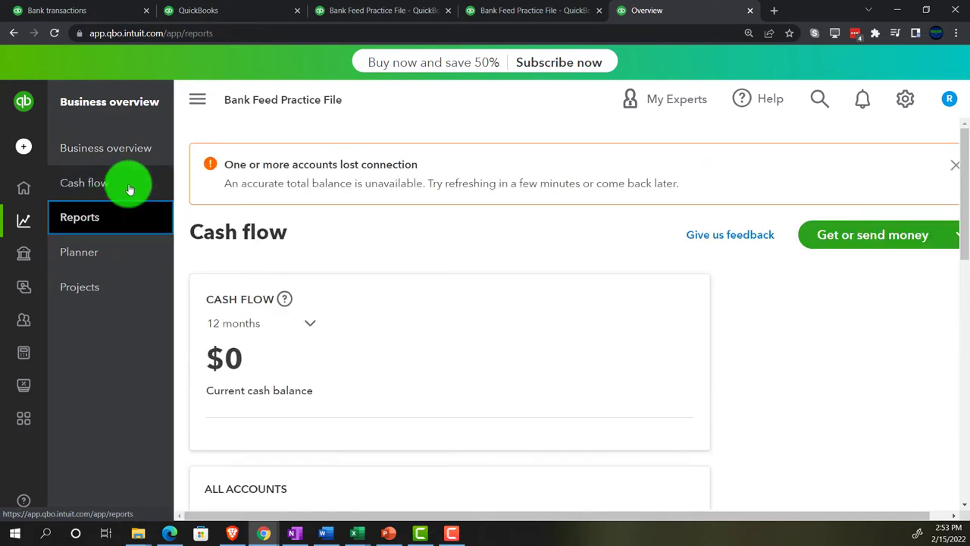
click(188, 105)
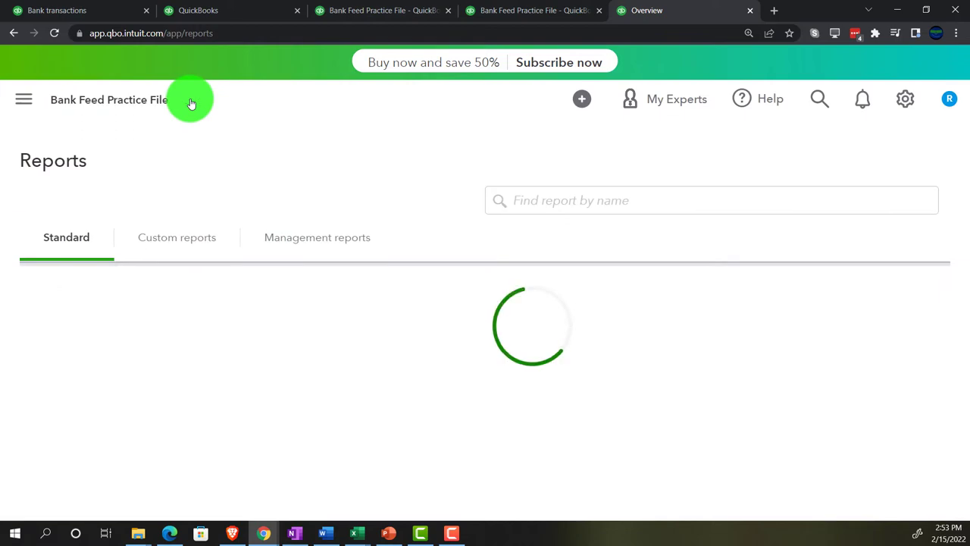
- Find the Customer Balance Detail report by searching for "cus" and open it
click(622, 198)
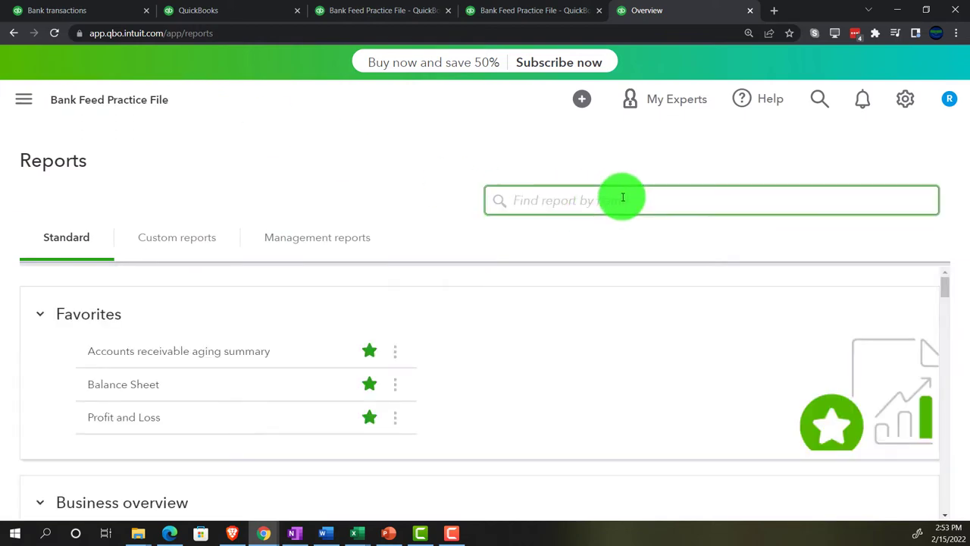
text(cus)
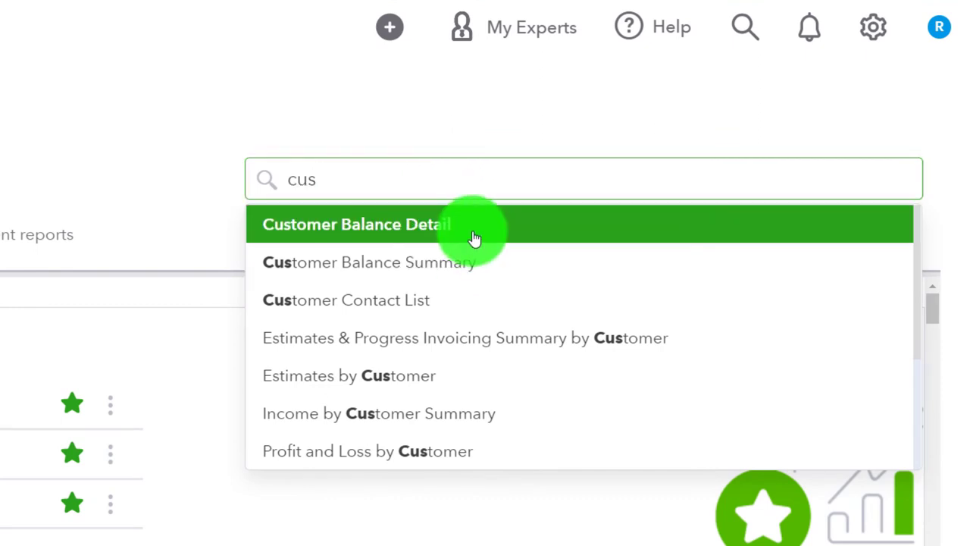
click(473, 239)
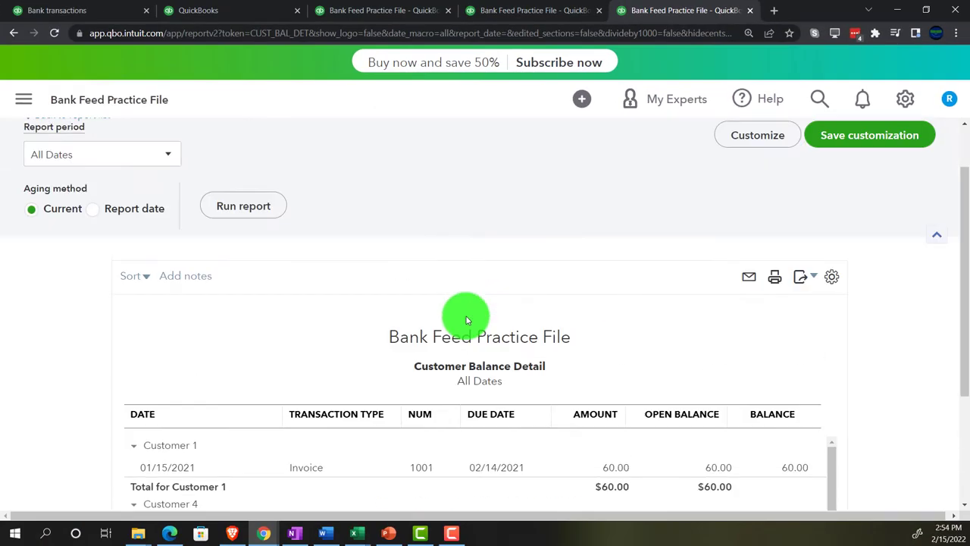
- Review the Customer Balance Detail report, then open the Customers list and find Customer 4's open balance
scroll(466, 316, down, 3)
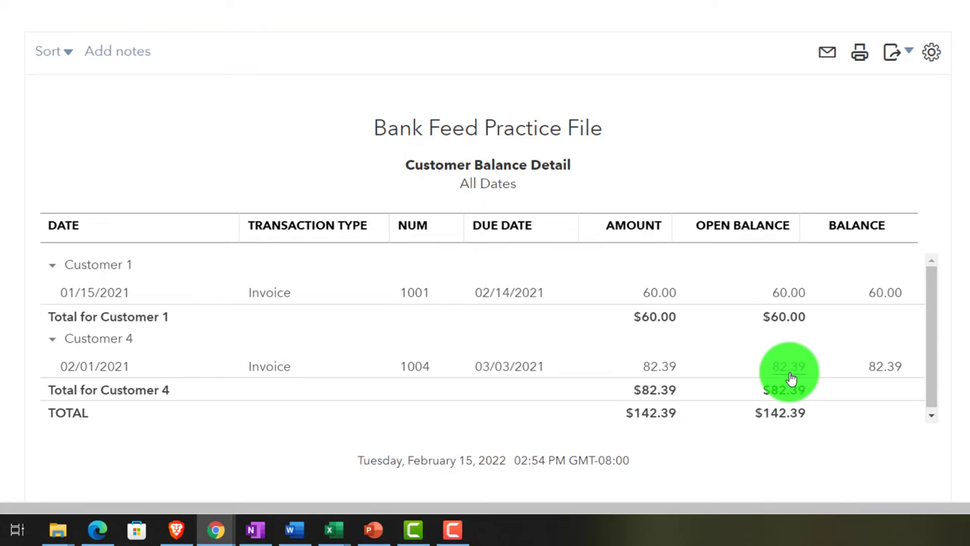
click(229, 11)
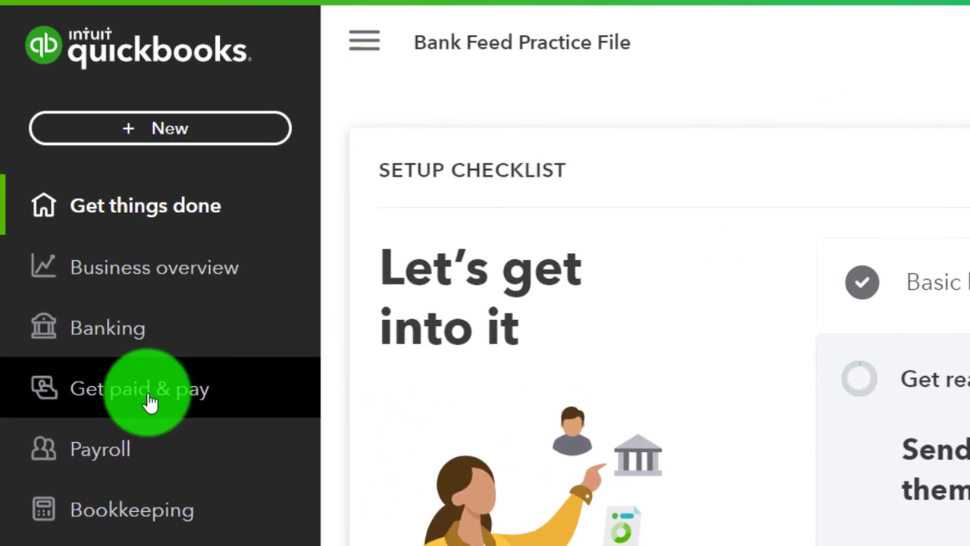
click(80, 288)
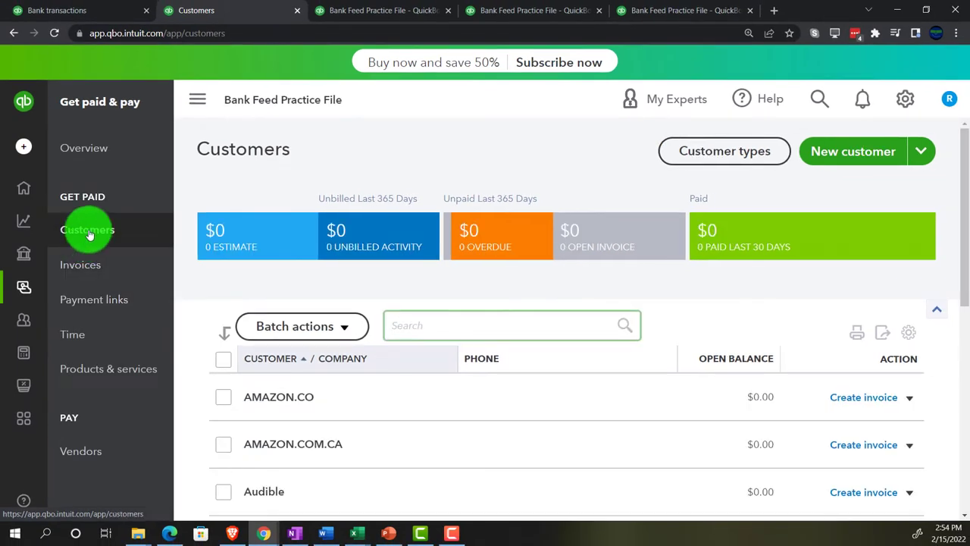
click(90, 237)
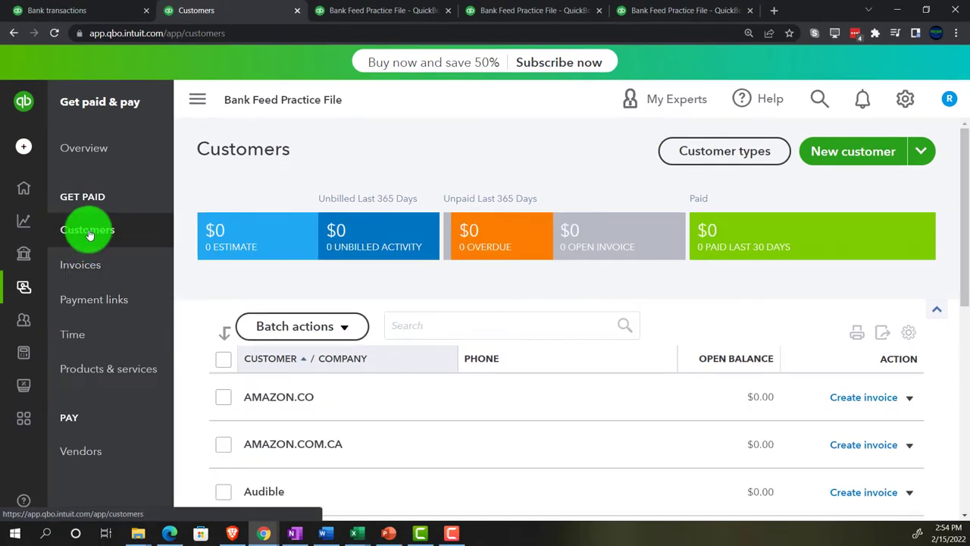
click(195, 101)
scroll(314, 353, down, 2)
scroll(314, 356, down, 2)
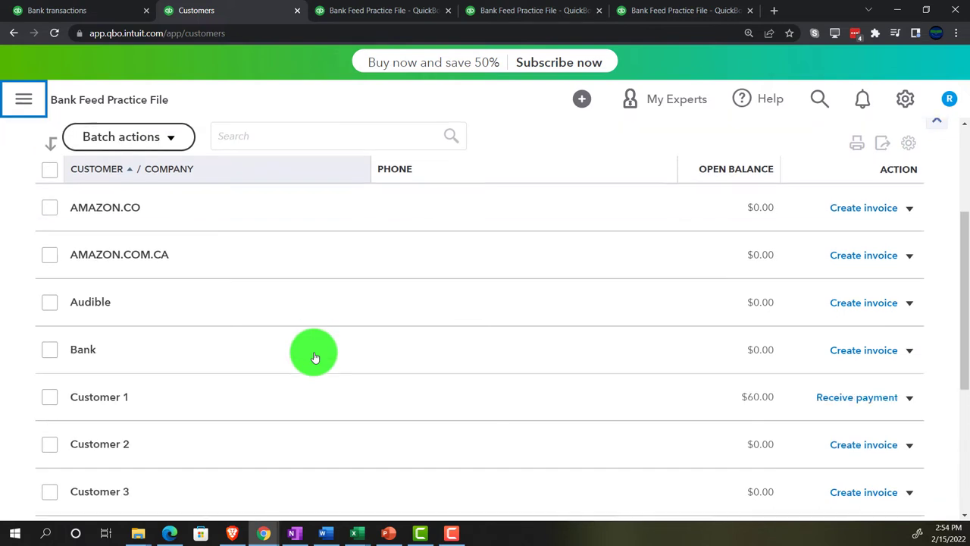
scroll(314, 354, down, 2)
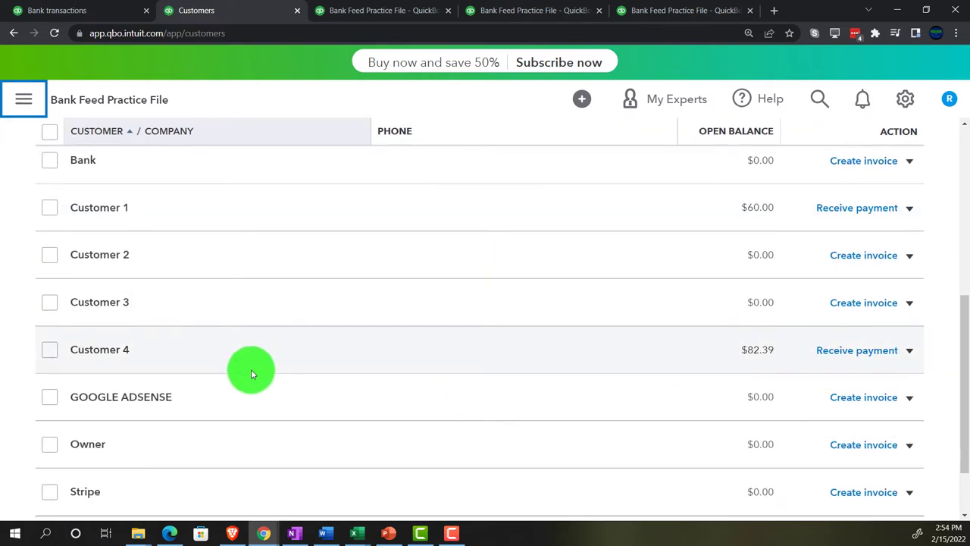
- View the sample company's customers page in Microsoft Edge, then return to the practice file and open Customer 4's record
click(171, 533)
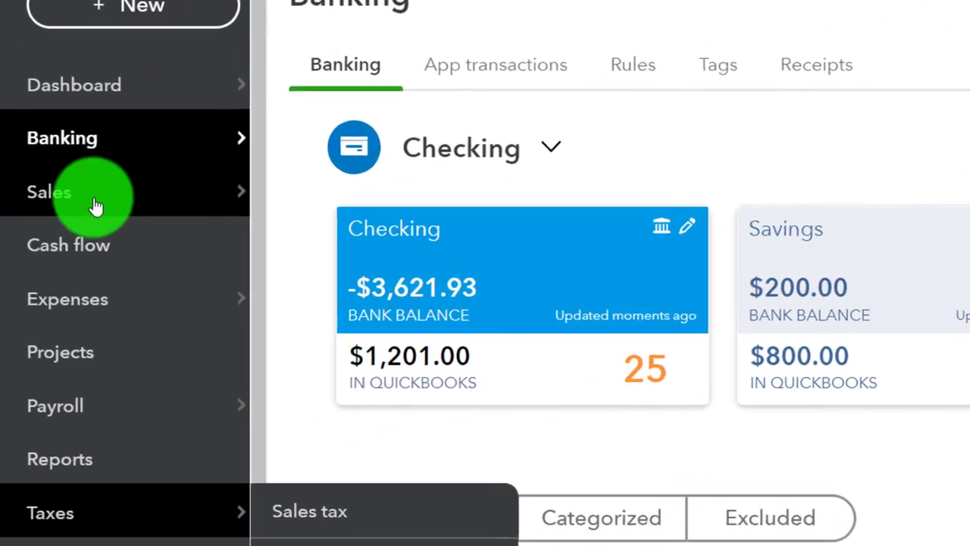
click(105, 199)
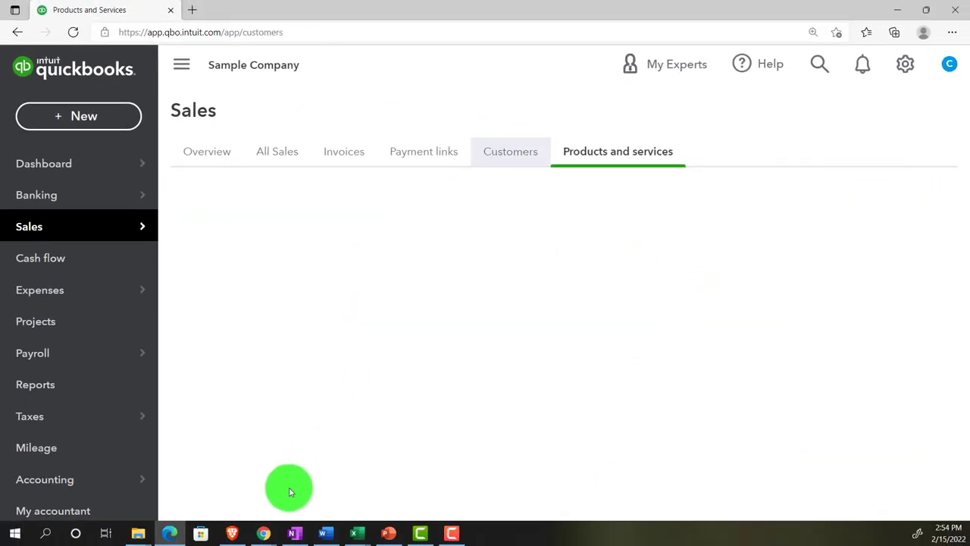
click(171, 533)
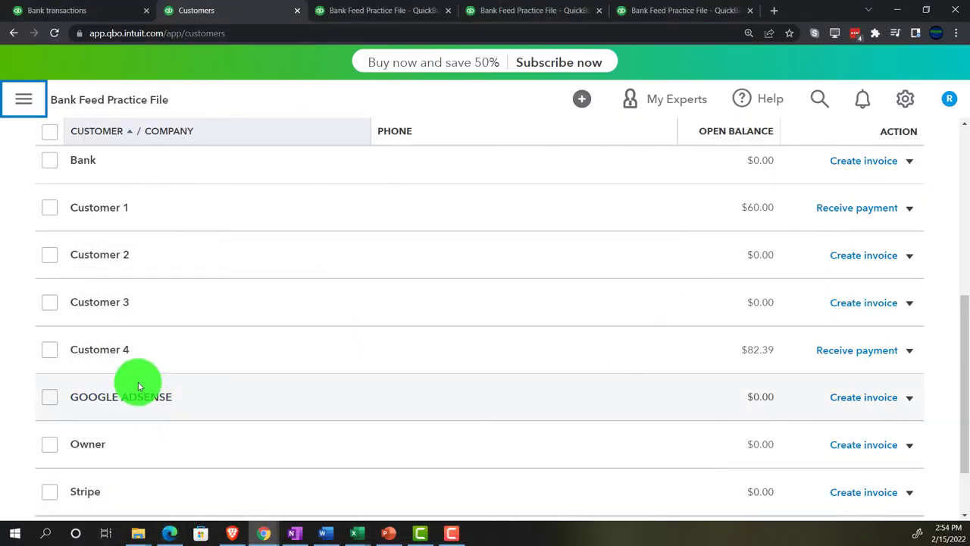
click(114, 350)
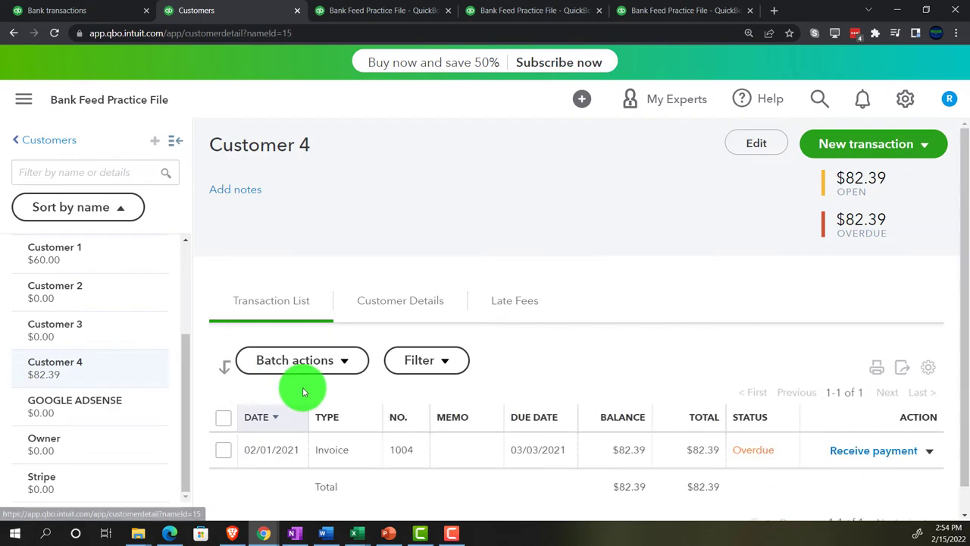
scroll(303, 387, down, 1)
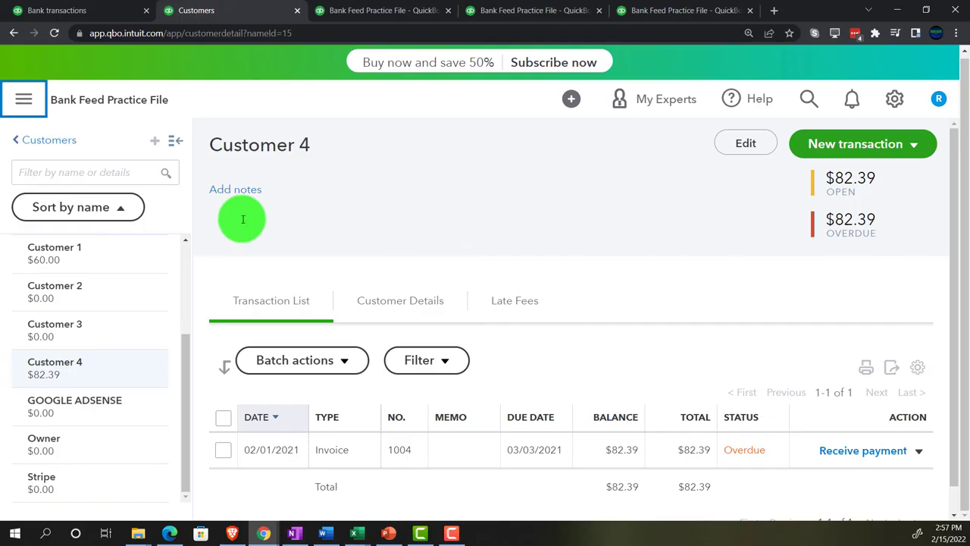
- Return to the bank transactions and review the details of the $82.39 AMAZON.CO deposit dated 11/29/2021
click(106, 14)
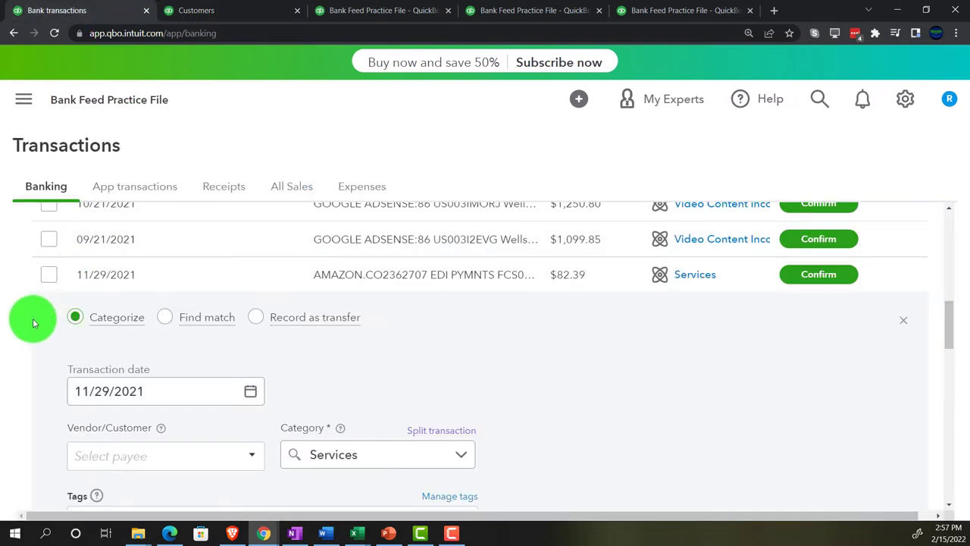
scroll(30, 320, down, 1)
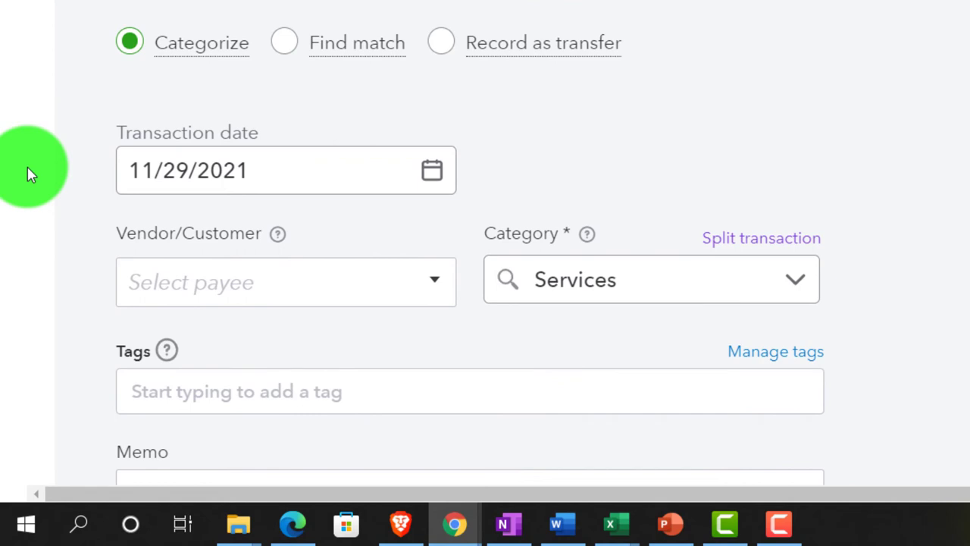
scroll(30, 174, down, 3)
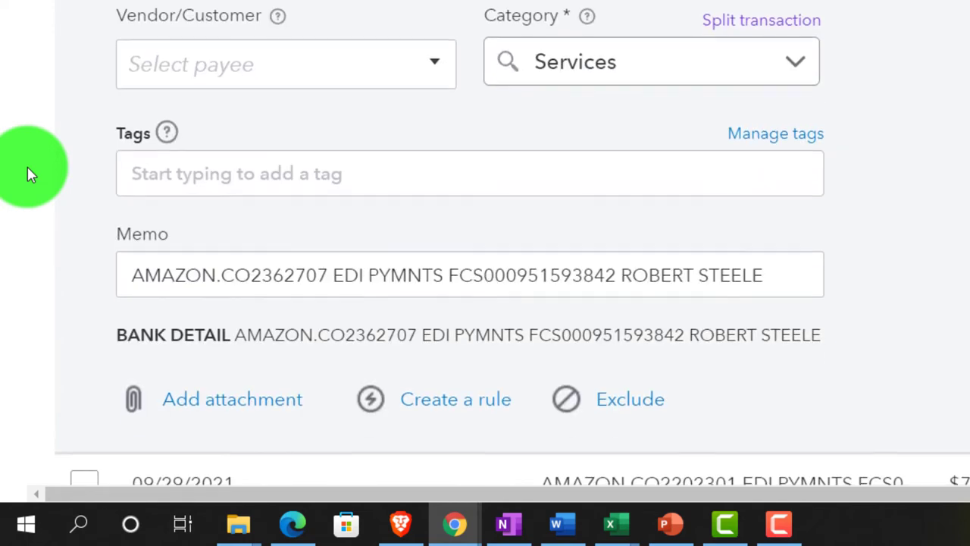
scroll(30, 174, up, 3)
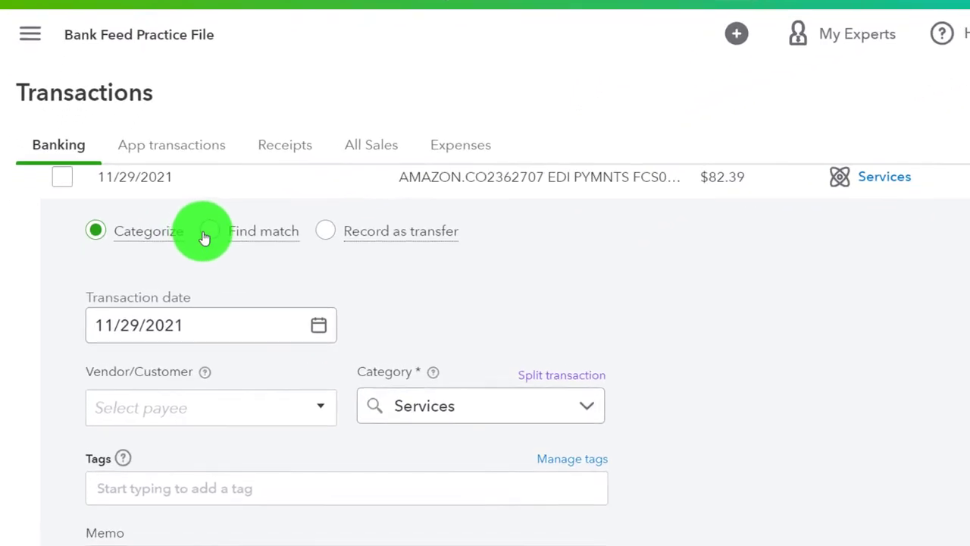
- Find a match for the $82.39 AMAZON.CO deposit, select Customer 4's invoice 1004 and save the match
click(254, 211)
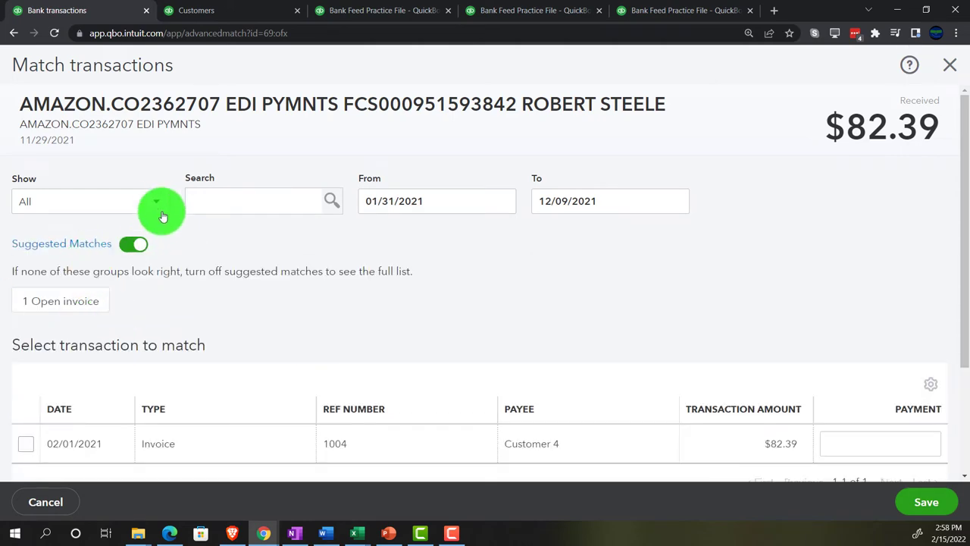
click(158, 202)
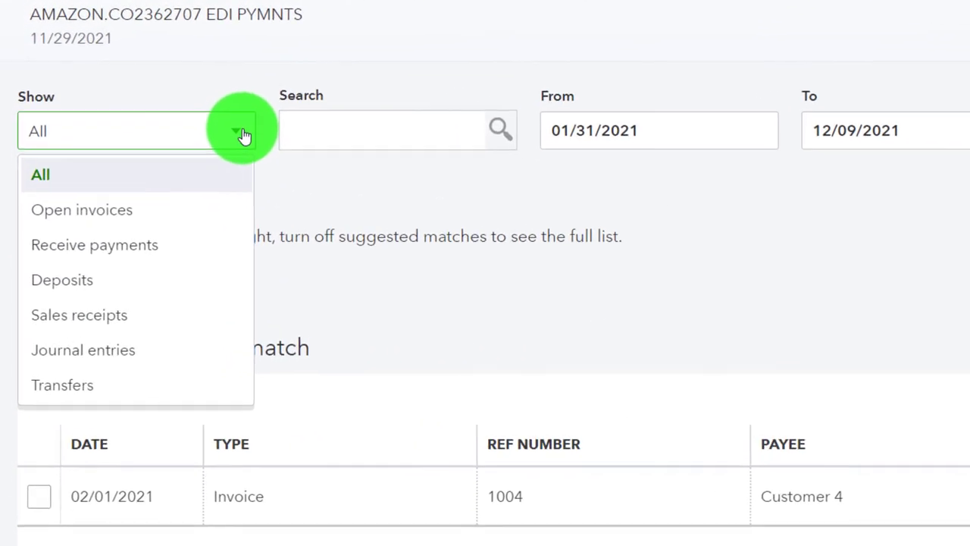
click(242, 135)
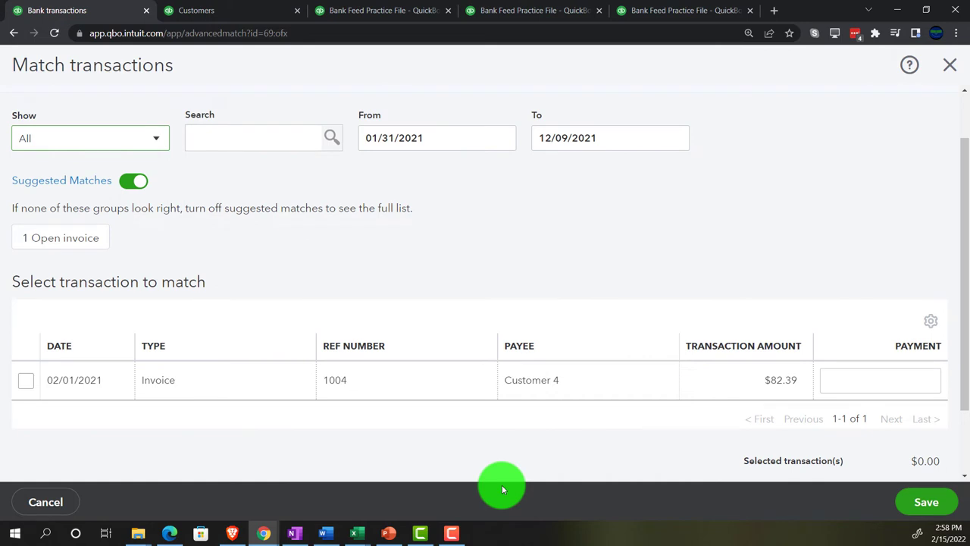
click(25, 381)
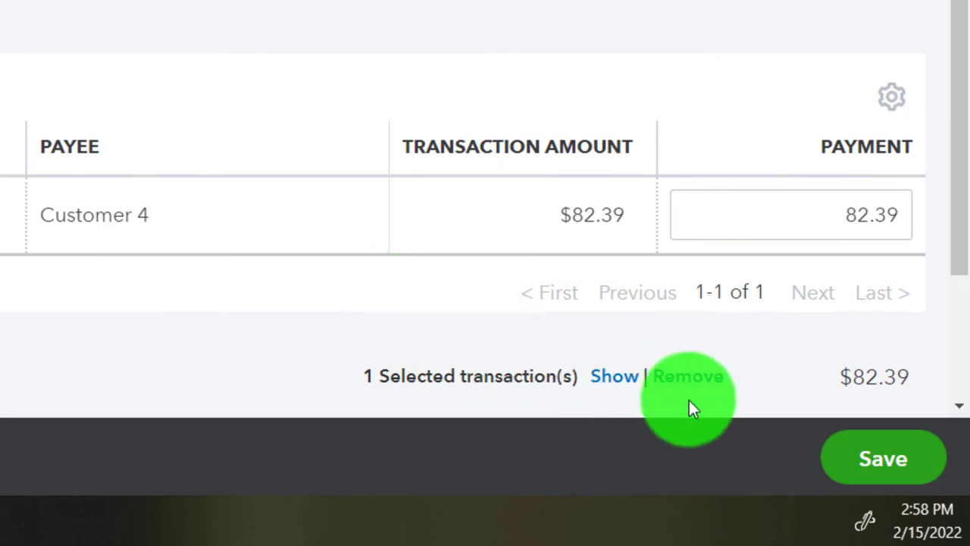
click(859, 455)
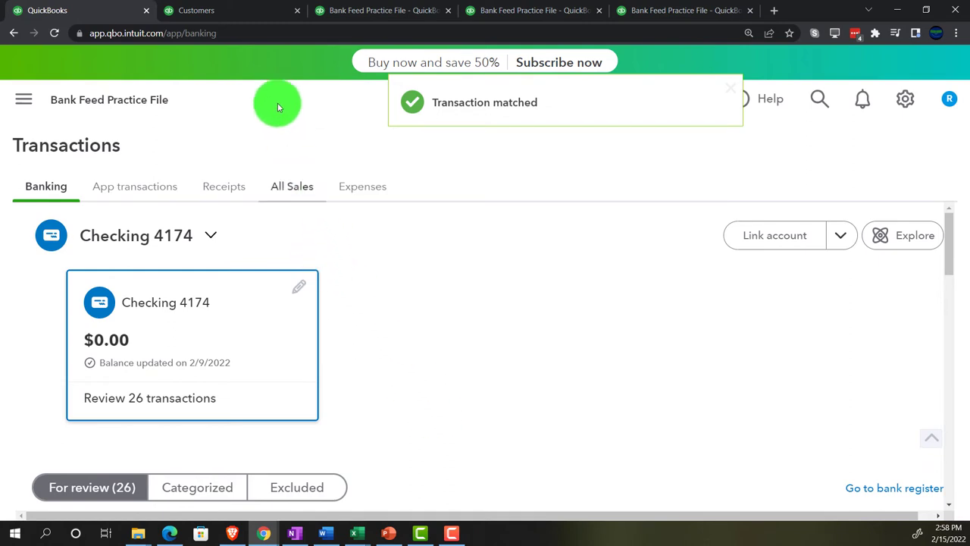
- Reload Customer 4's page and hide the navigation and customer lists to view the updated transactions
click(230, 13)
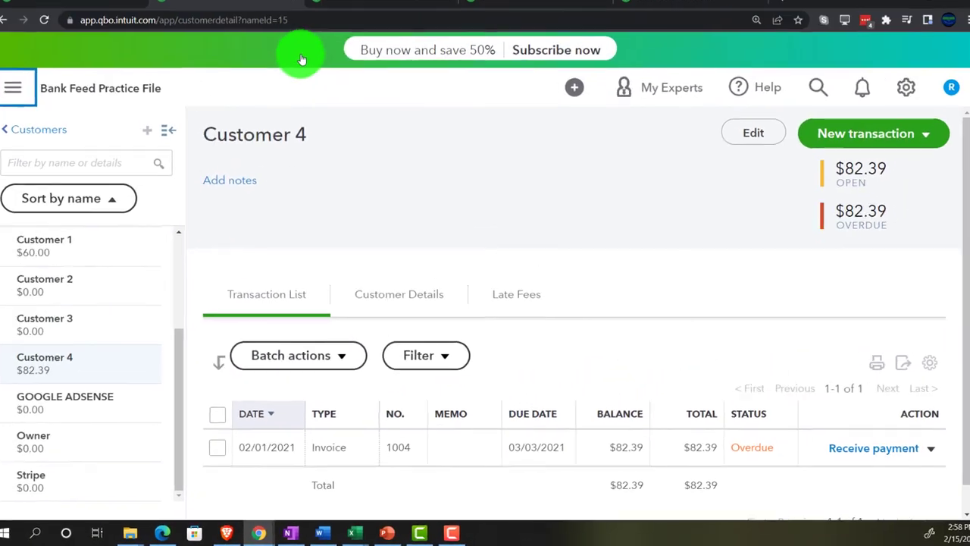
click(55, 34)
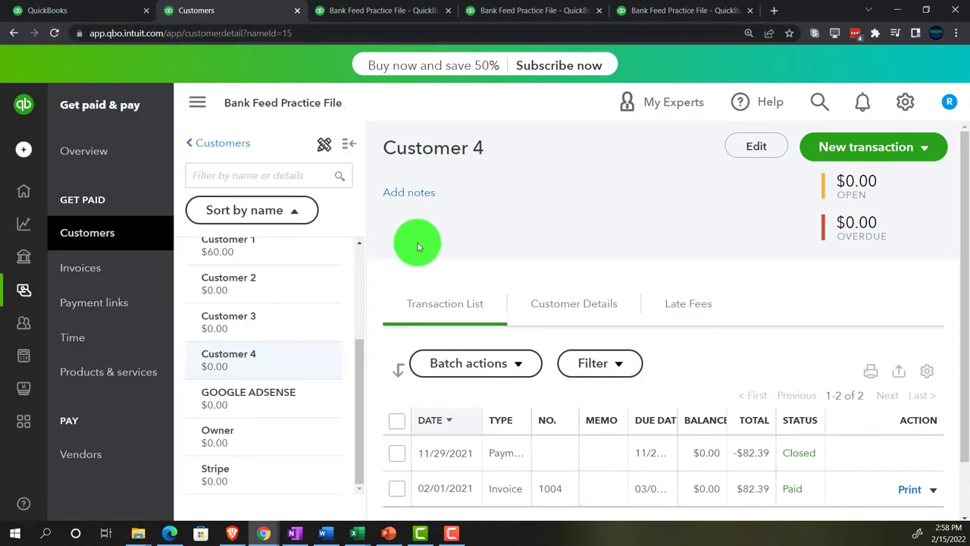
click(199, 104)
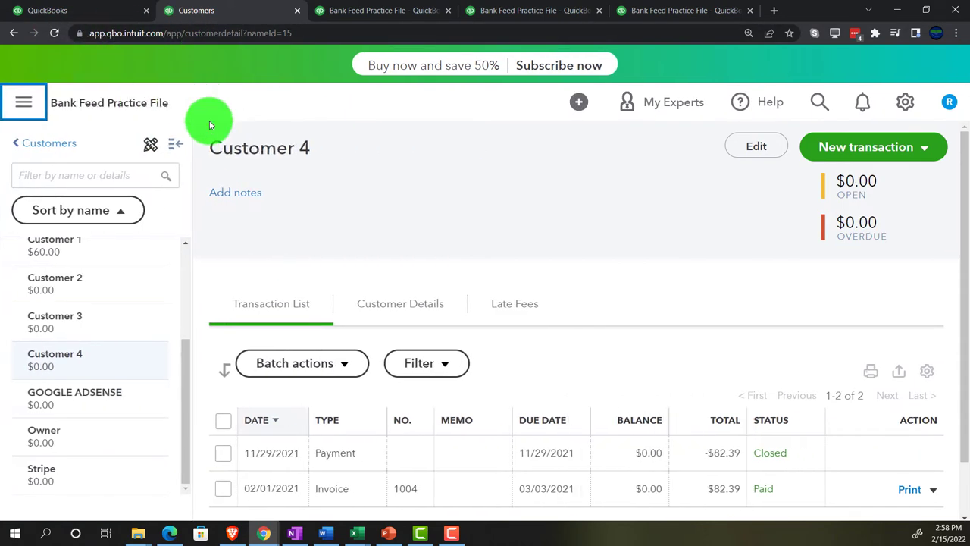
click(182, 148)
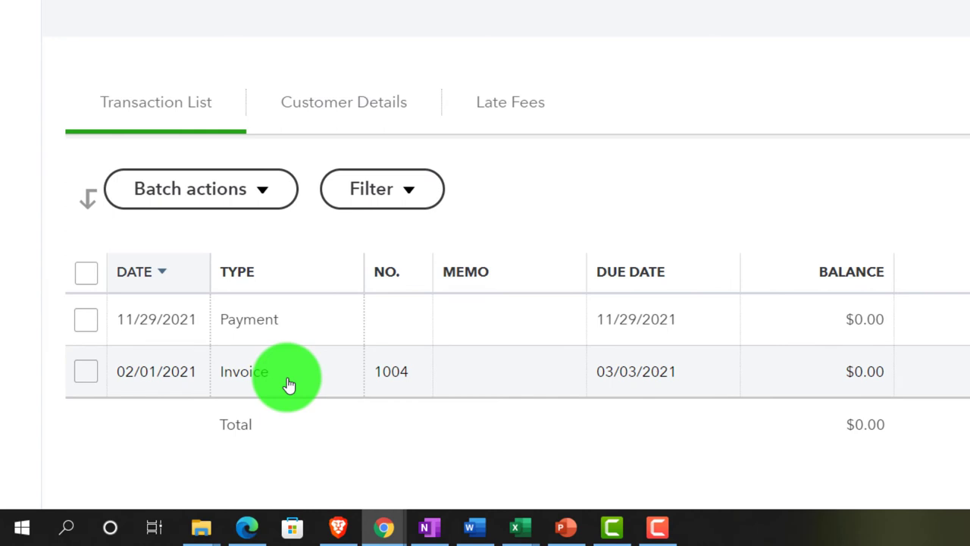
- Check the payment status on Customer 4's invoice 1004, close it, and briefly view the workflow chart in OneNote
click(289, 385)
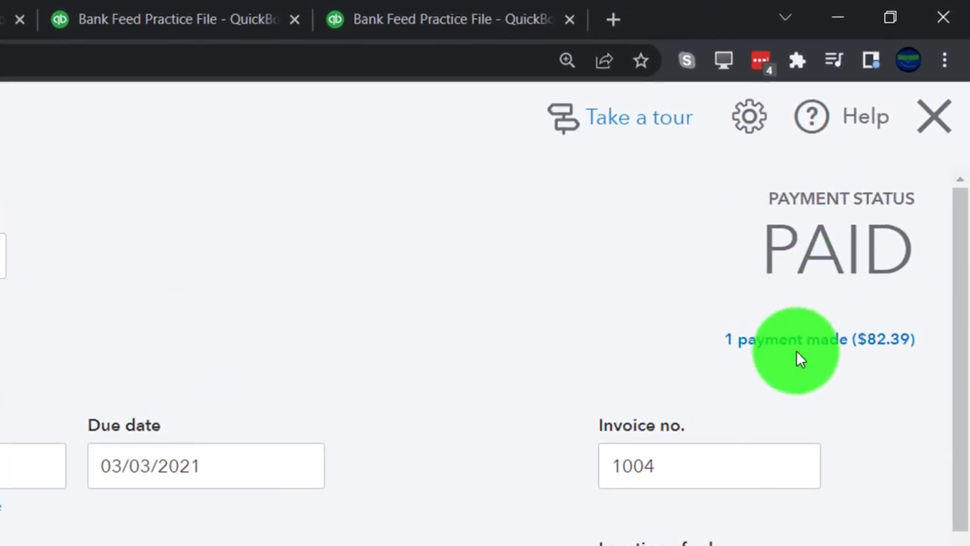
click(915, 119)
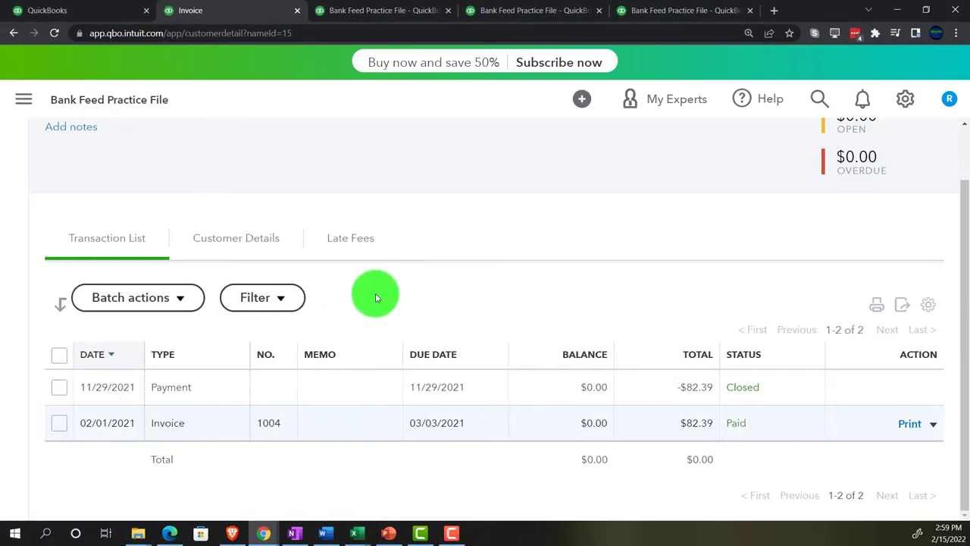
click(297, 534)
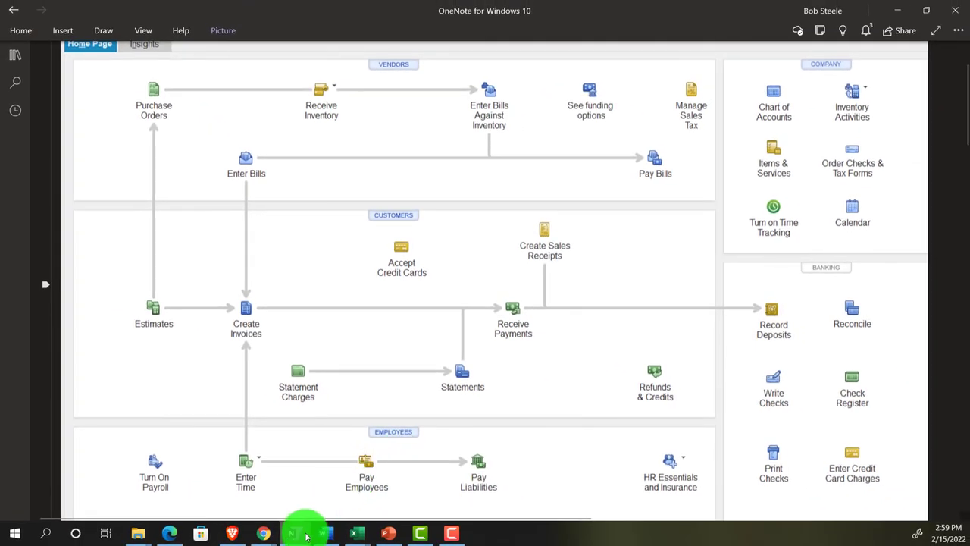
click(306, 536)
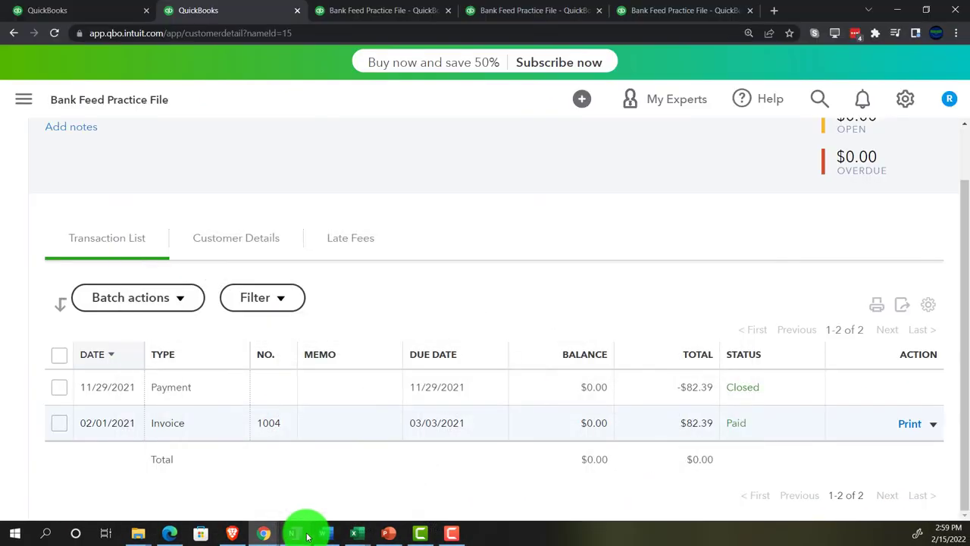
- Open Customer 4's 11/29/2021 payment, inspect its deposit account options, and close it without changes
click(199, 393)
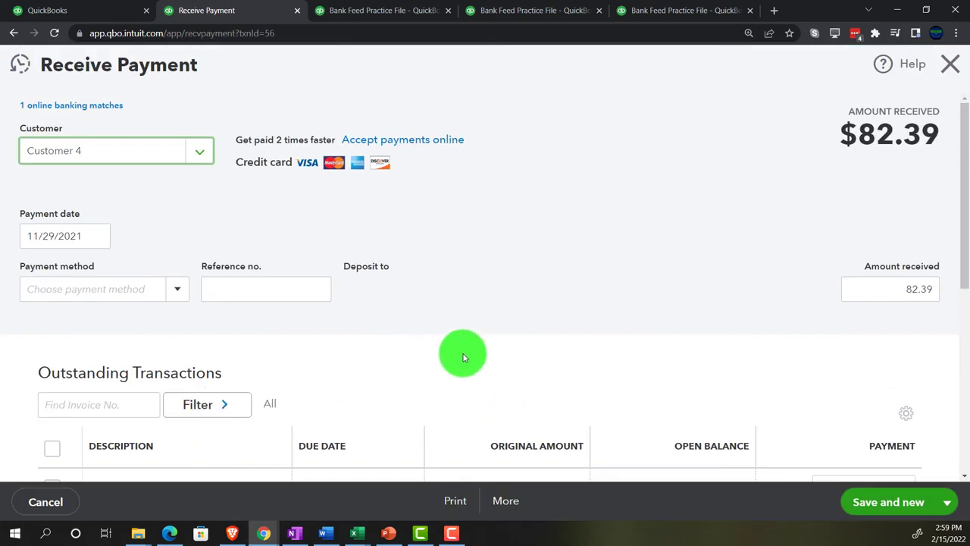
key(ctrl+minus)
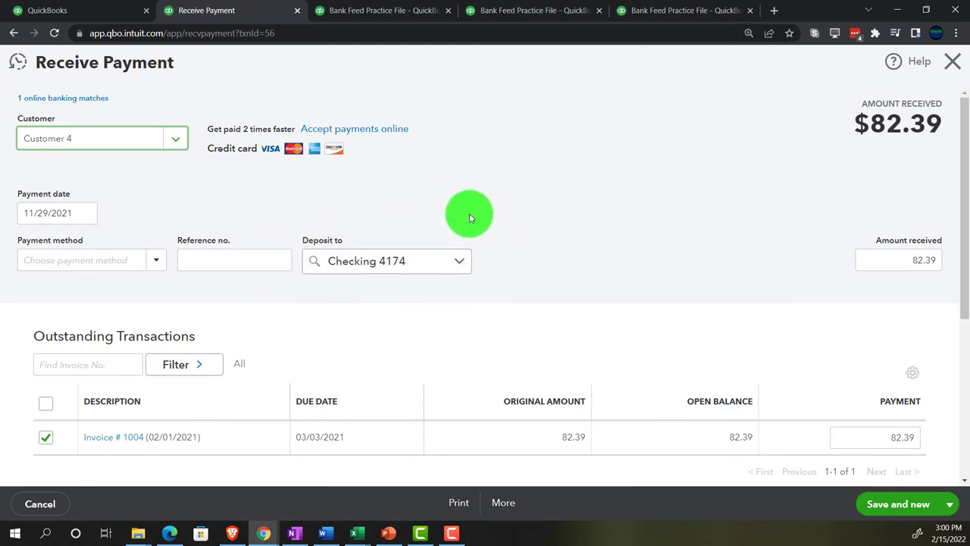
click(455, 260)
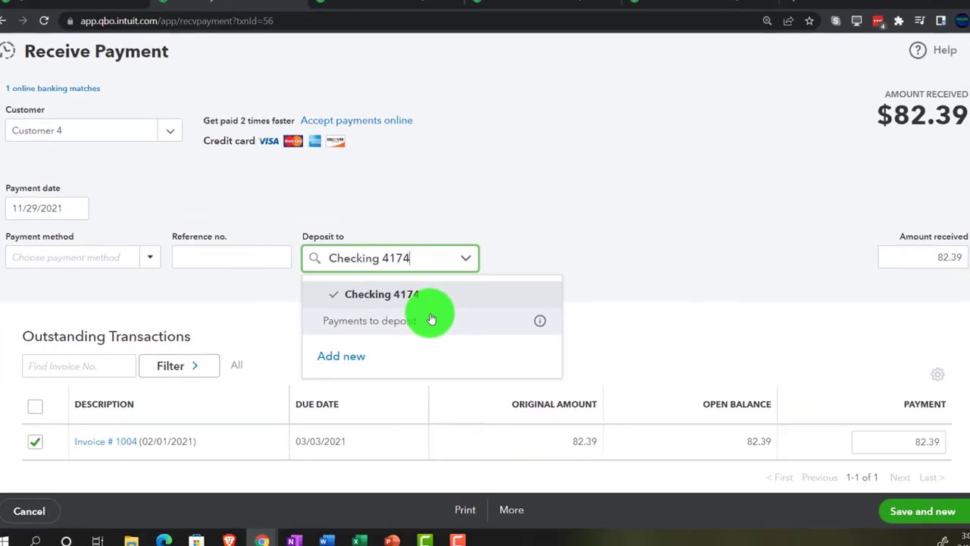
click(518, 235)
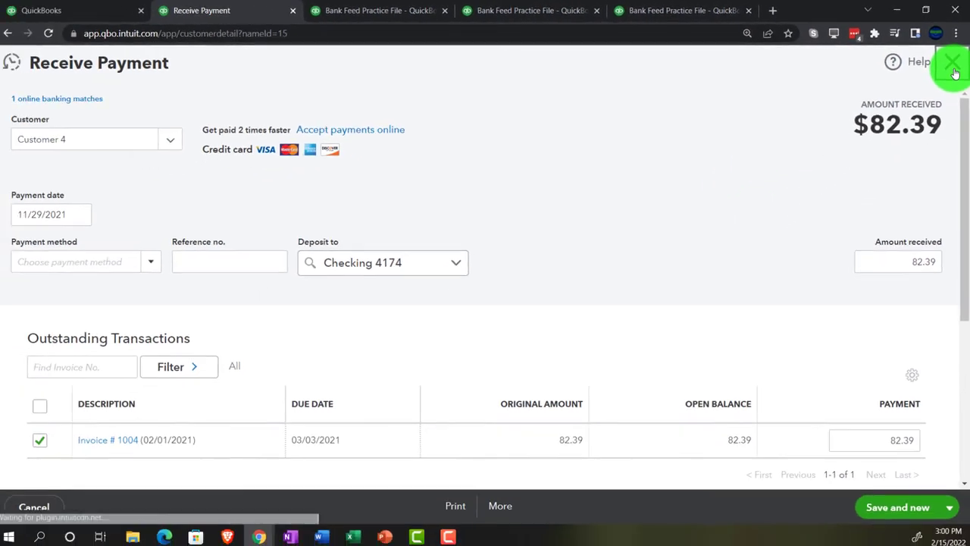
click(942, 122)
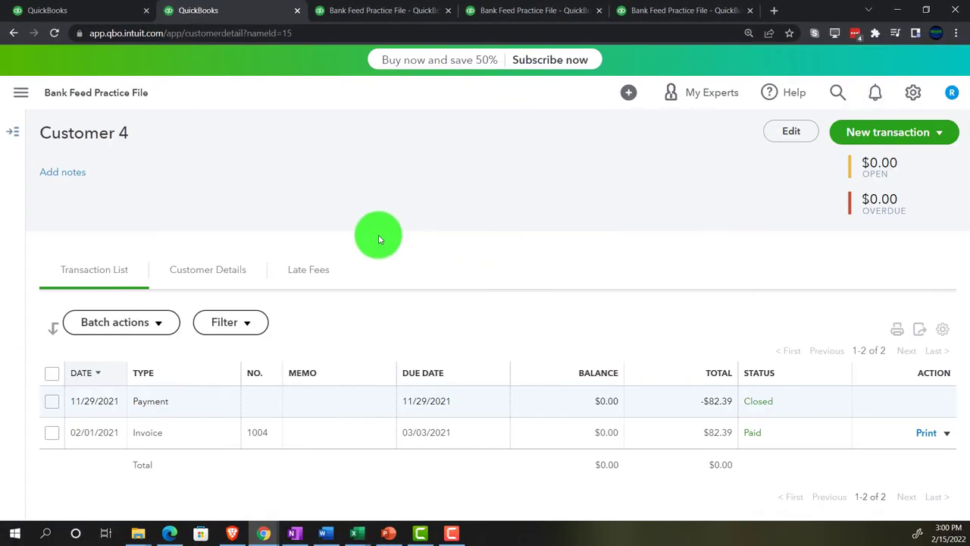
- Switch to the 2021 Balance Sheet report and enlarge the page view to 125%
click(362, 11)
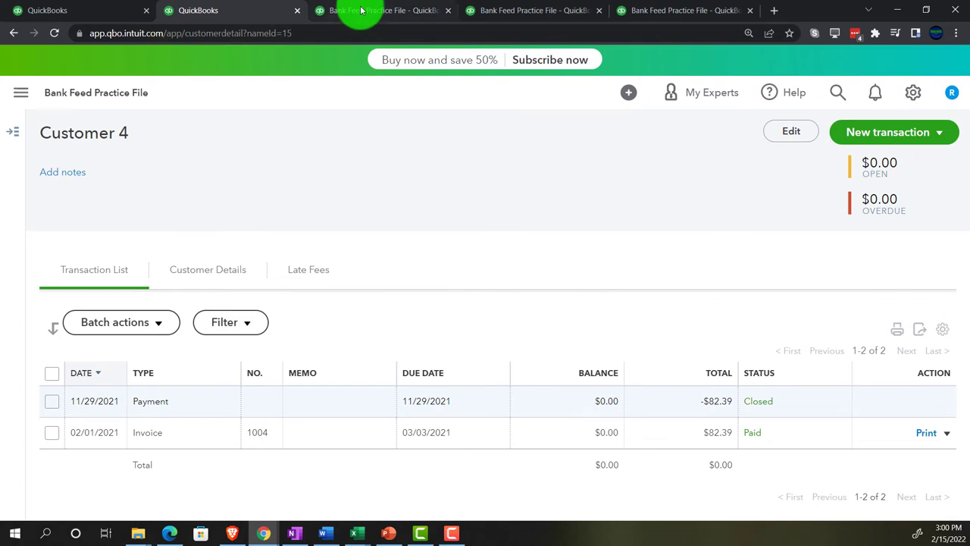
key(ctrl+plus)
key(ctrl+plus)
key(ctrl+plus)
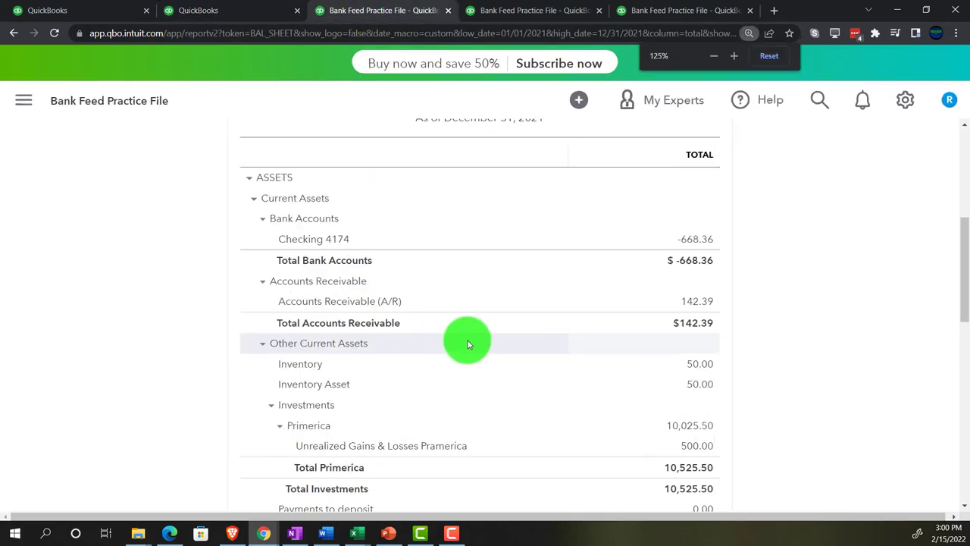
- Rerun the 2021 Balance Sheet report and enlarge the page view to 175%
scroll(671, 344, up, 5)
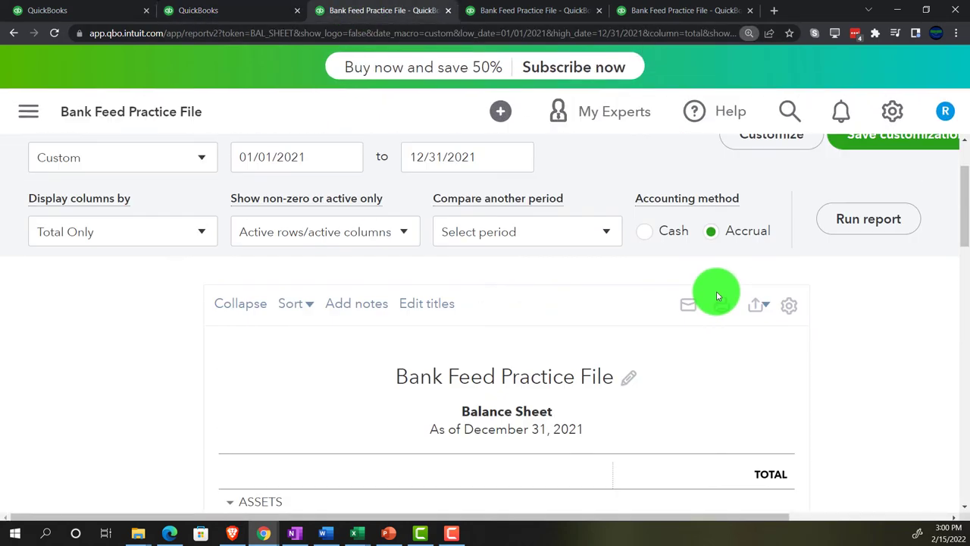
click(842, 247)
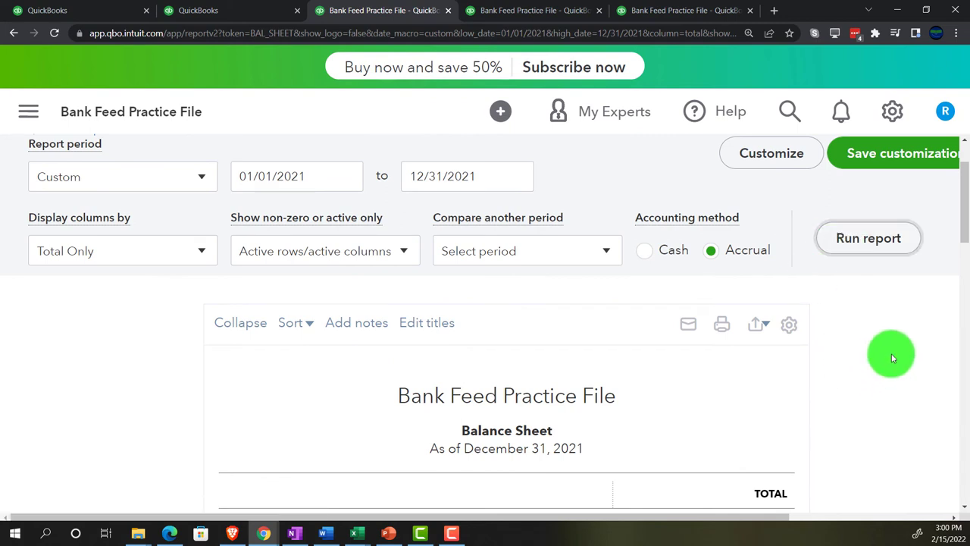
scroll(889, 353, down, 2)
key(ctrl+plus)
key(ctrl+plus)
scroll(892, 353, down, 2)
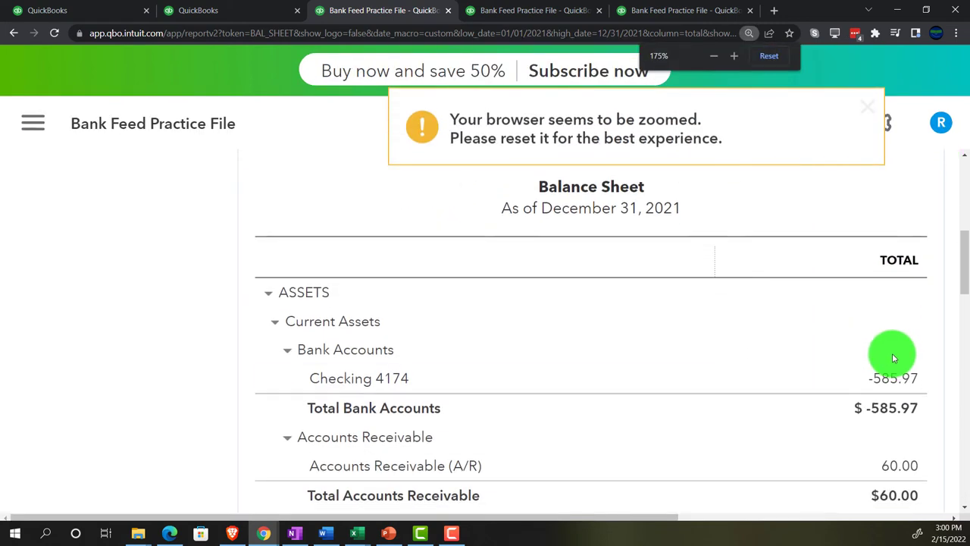
- Open the Checking 4174 transaction detail from the Balance Sheet, reduce the page view, and look through the 2021 entries
click(897, 377)
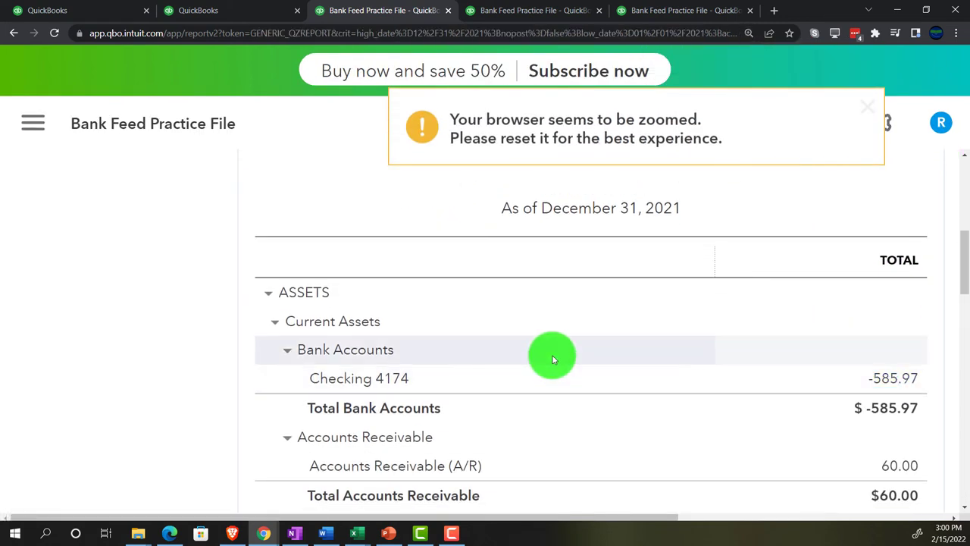
key(ctrl+minus)
key(ctrl+minus)
key(ctrl+minus)
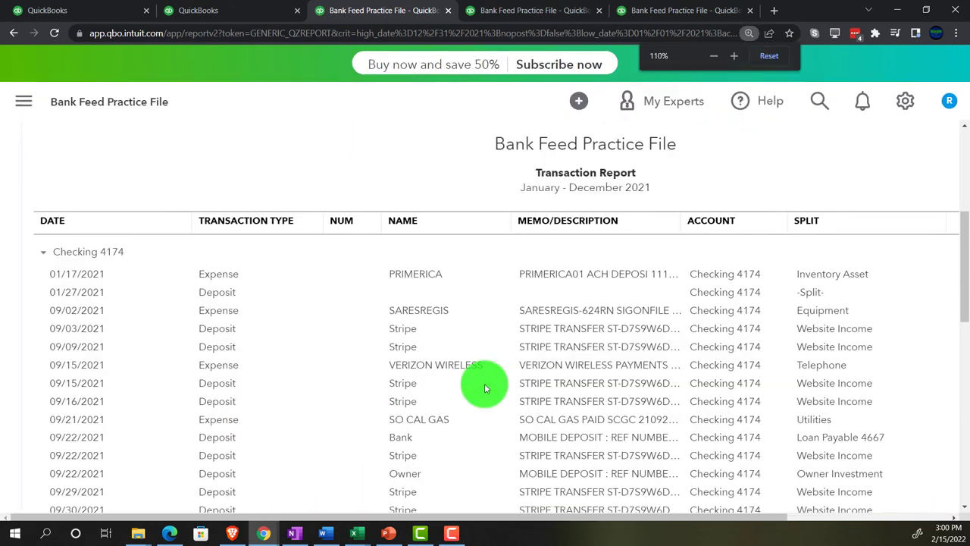
key(ctrl+minus)
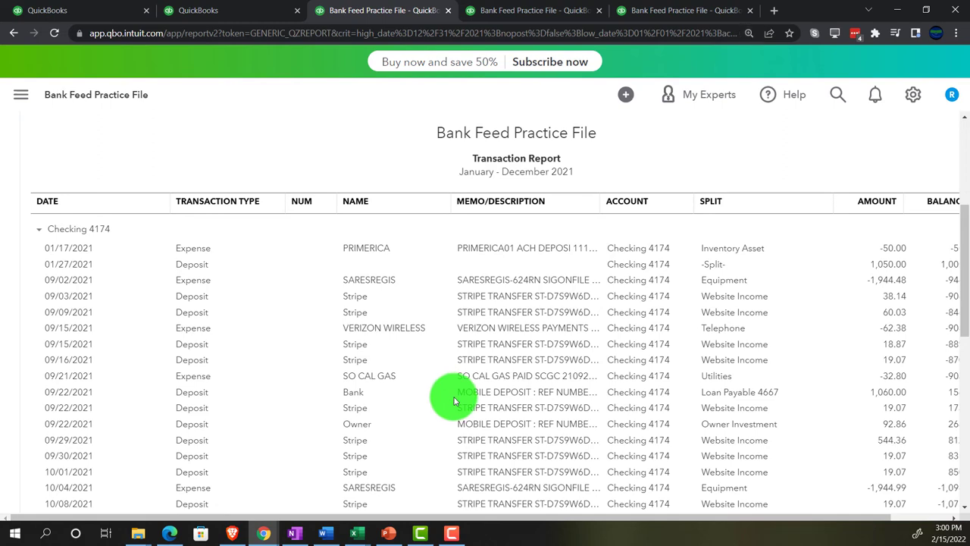
scroll(454, 400, down, 3)
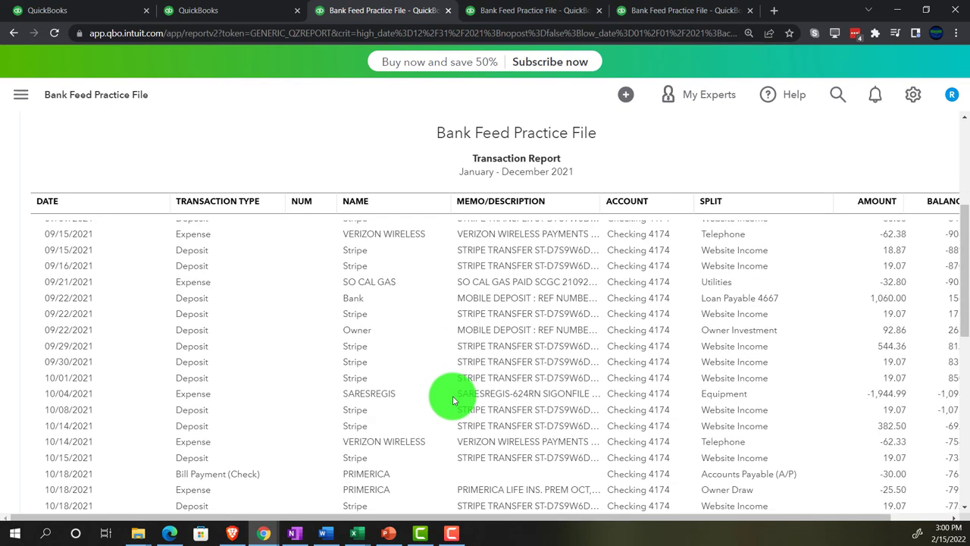
scroll(404, 405, down, 3)
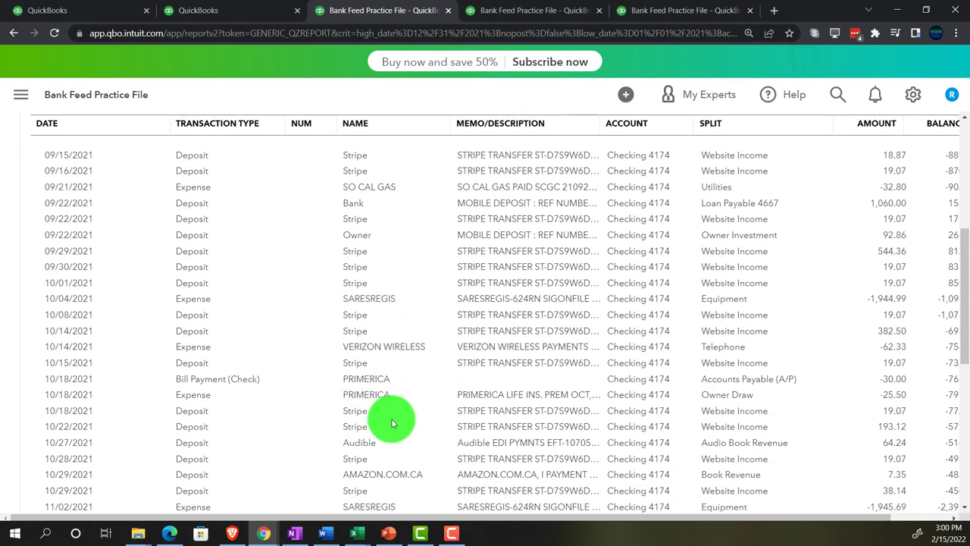
scroll(390, 420, down, 2)
scroll(390, 423, down, 2)
- Customize the Checking 4174 transaction report with a Name filter for Customer 4 and run it
scroll(390, 422, up, 15)
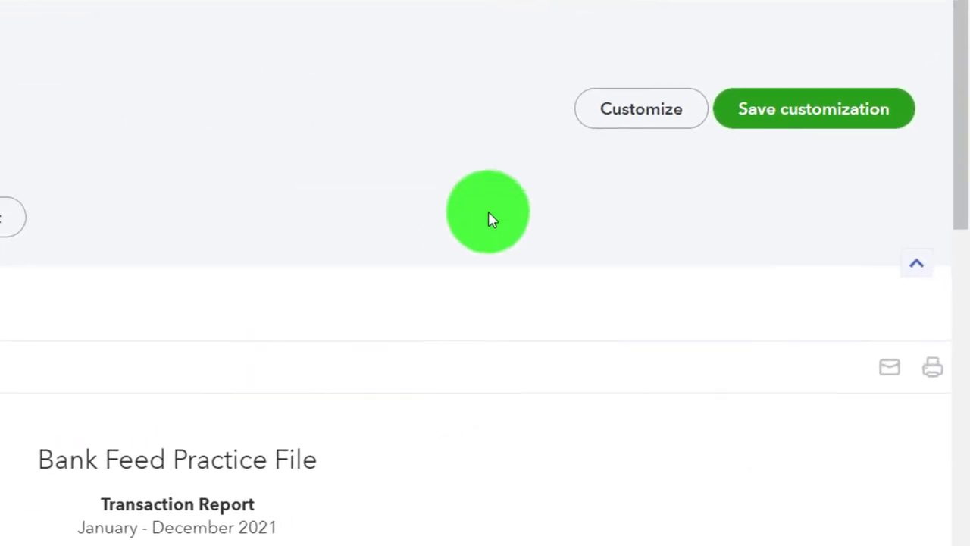
click(635, 131)
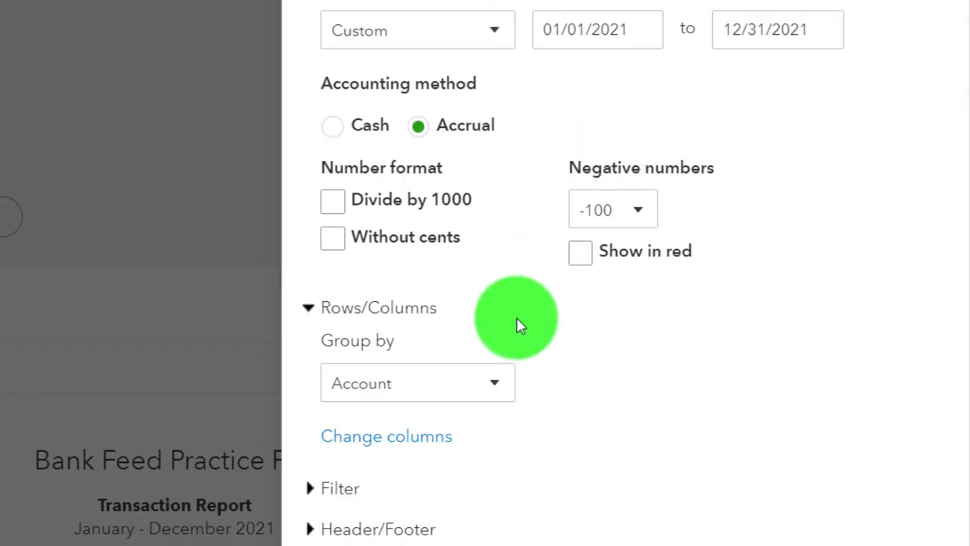
click(326, 465)
scroll(450, 326, down, 5)
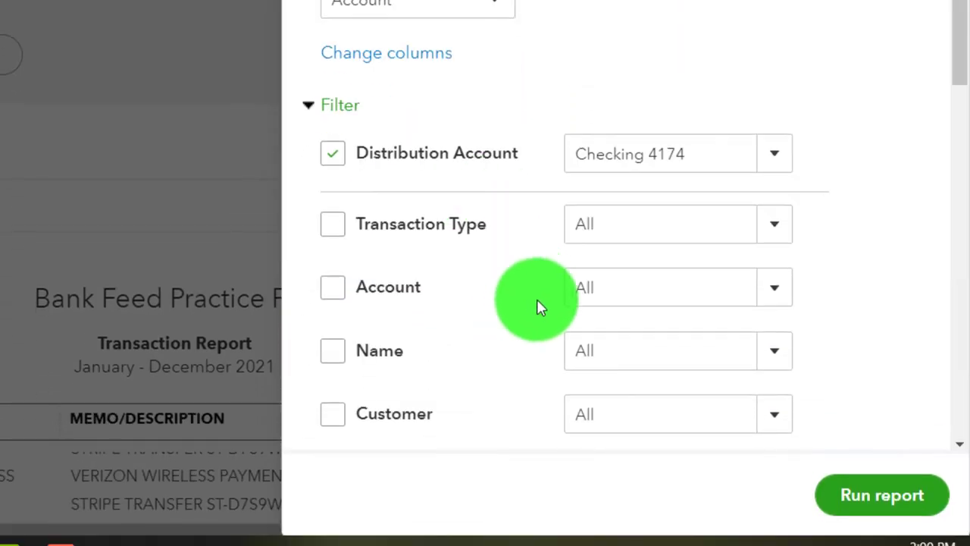
click(773, 355)
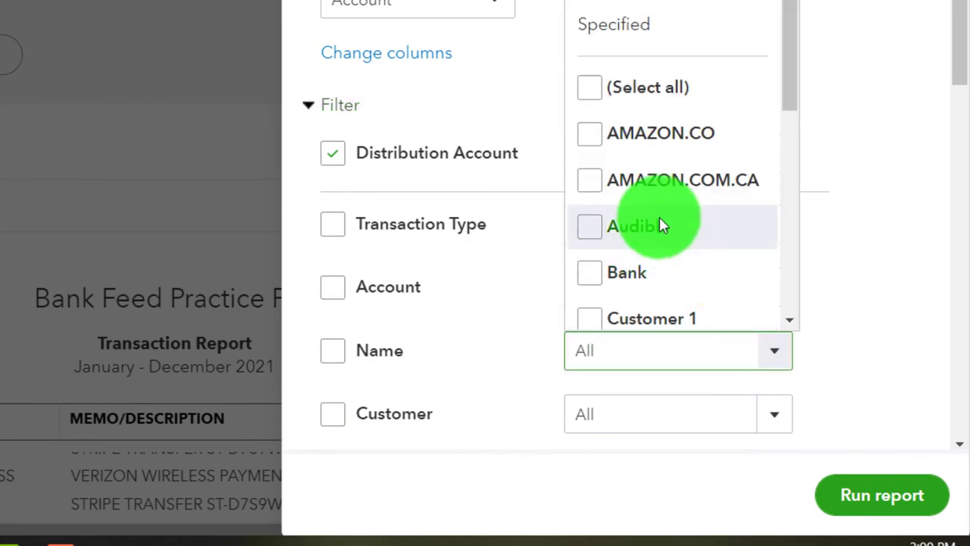
scroll(660, 222, down, 2)
click(635, 239)
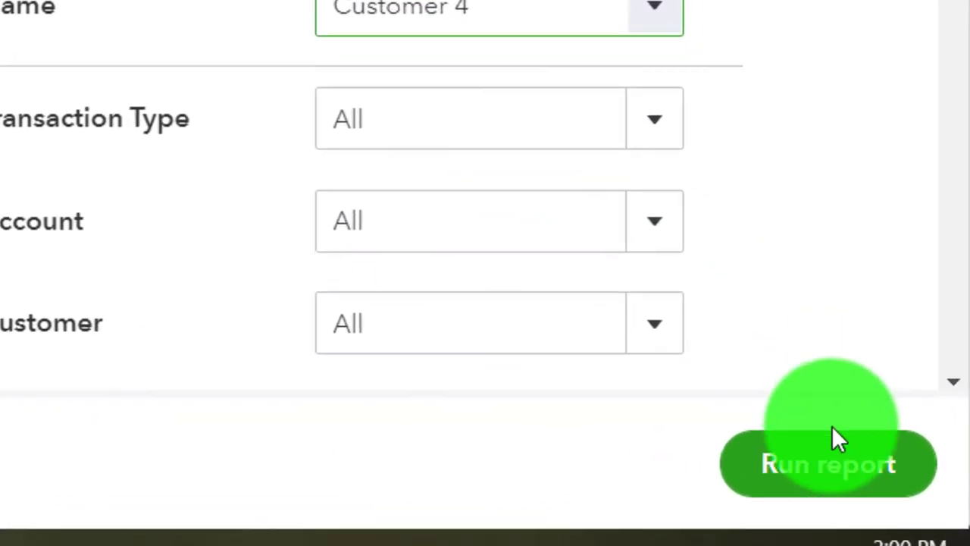
click(833, 431)
scroll(759, 368, down, 2)
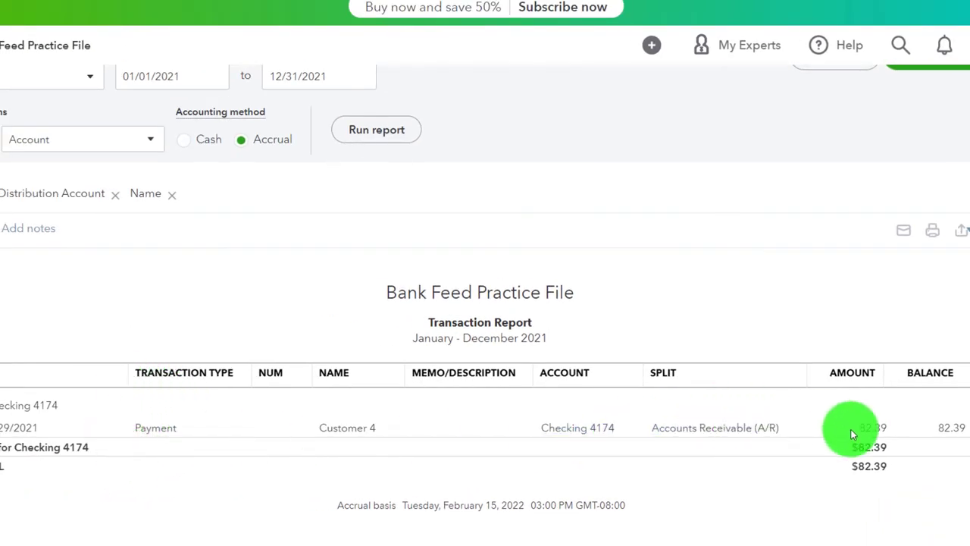
- Open Customer 4's payment from the transaction report, close it without changes, and return to the Balance Sheet
click(876, 434)
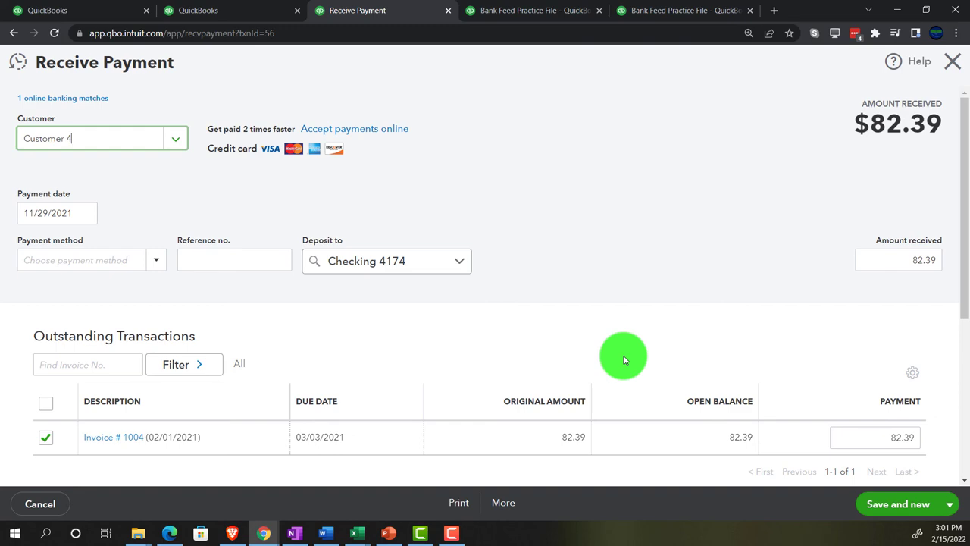
click(953, 61)
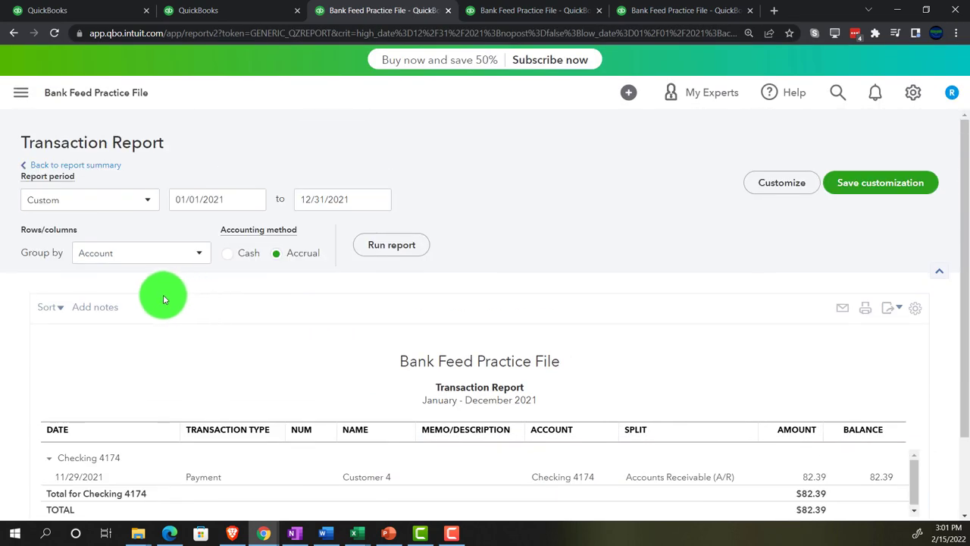
scroll(94, 168, down, 1)
click(94, 168)
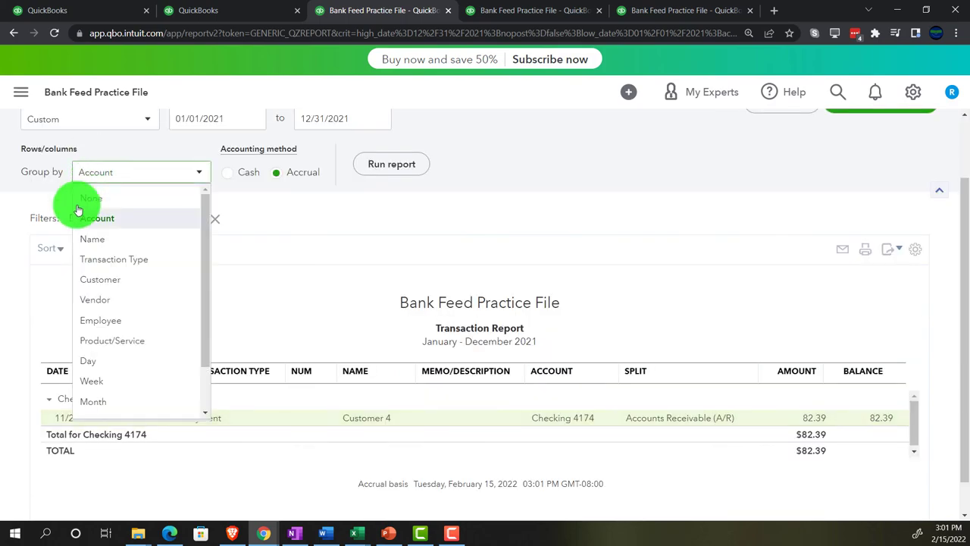
click(8, 228)
scroll(76, 163, up, 1)
click(76, 164)
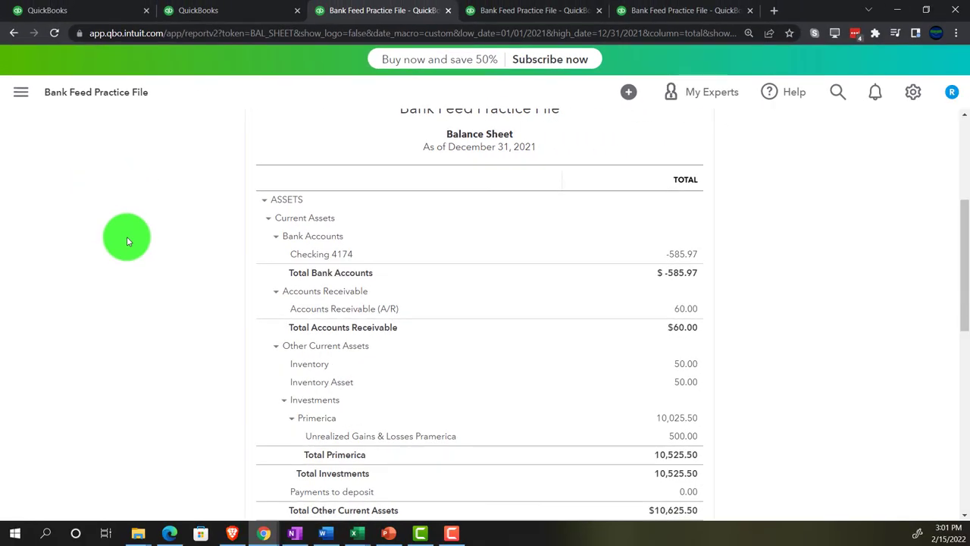
- Review the Accounts Receivable (A/R) transaction detail from the Balance Sheet and return to the report summary
key(ctrl+plus)
key(ctrl+plus)
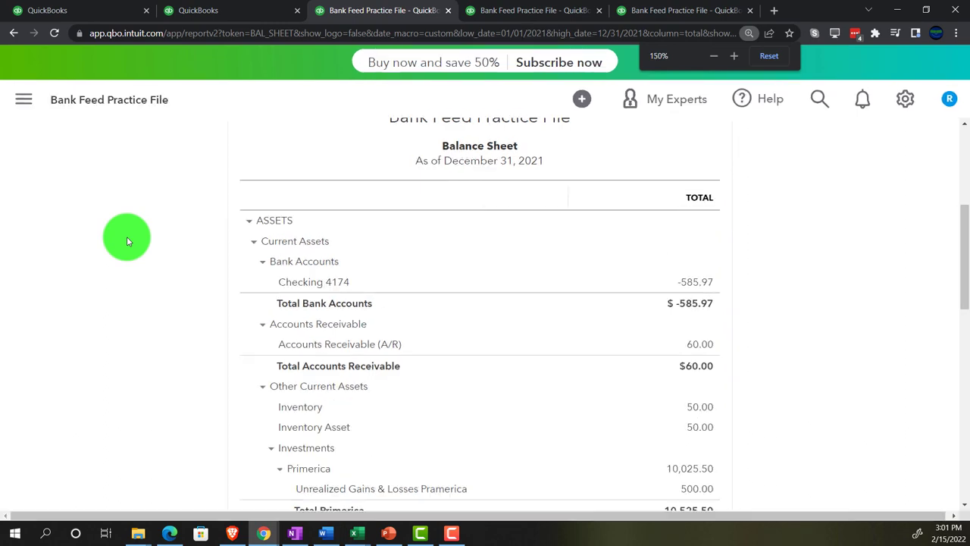
scroll(663, 373, down, 1)
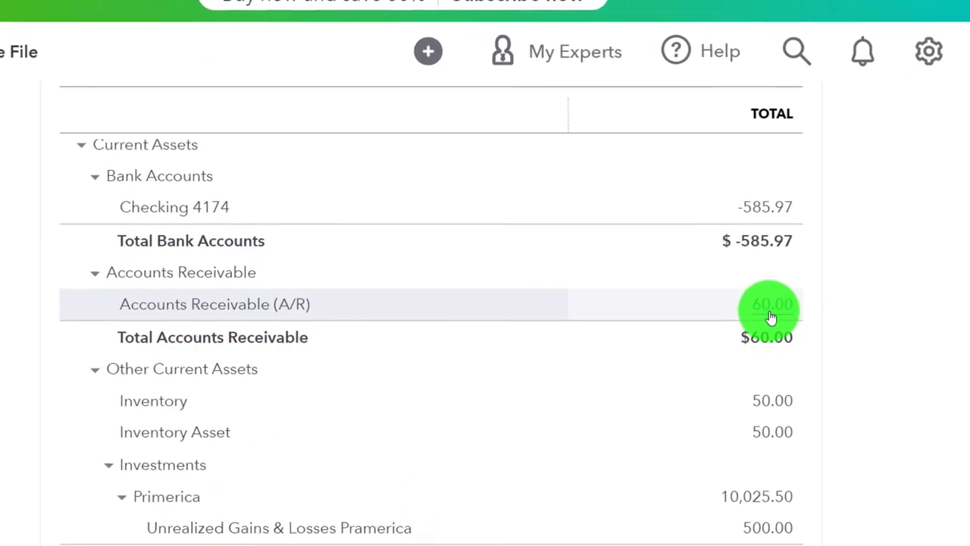
click(762, 302)
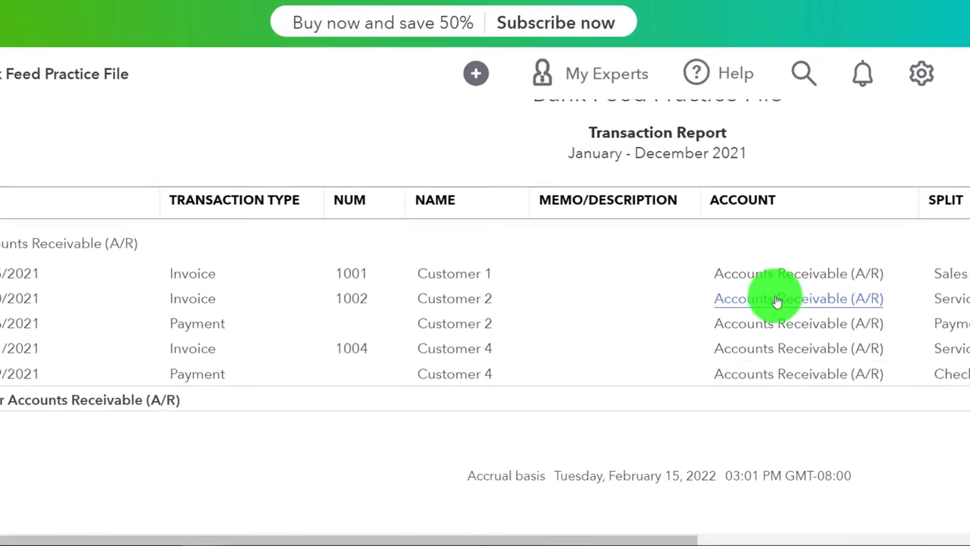
key(ctrl+minus)
key(ctrl+minus)
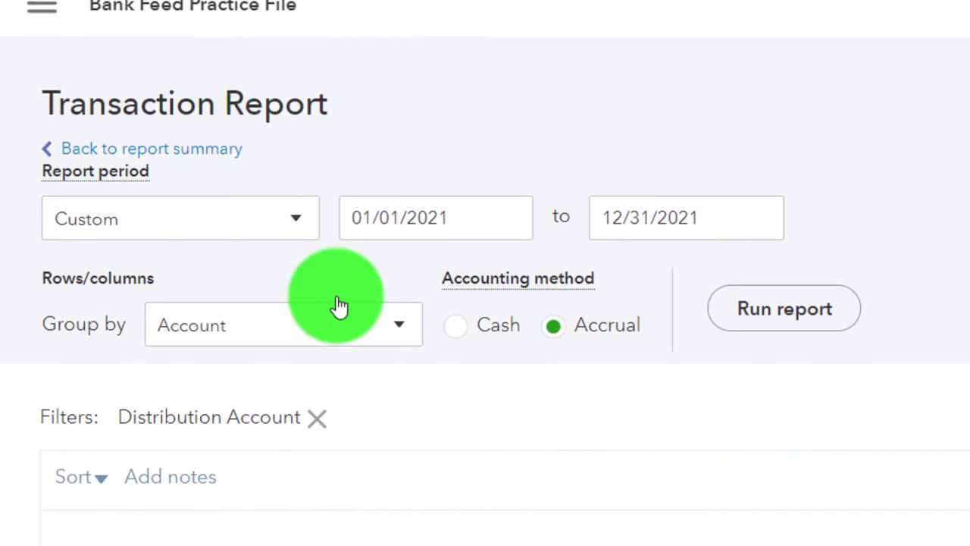
click(188, 155)
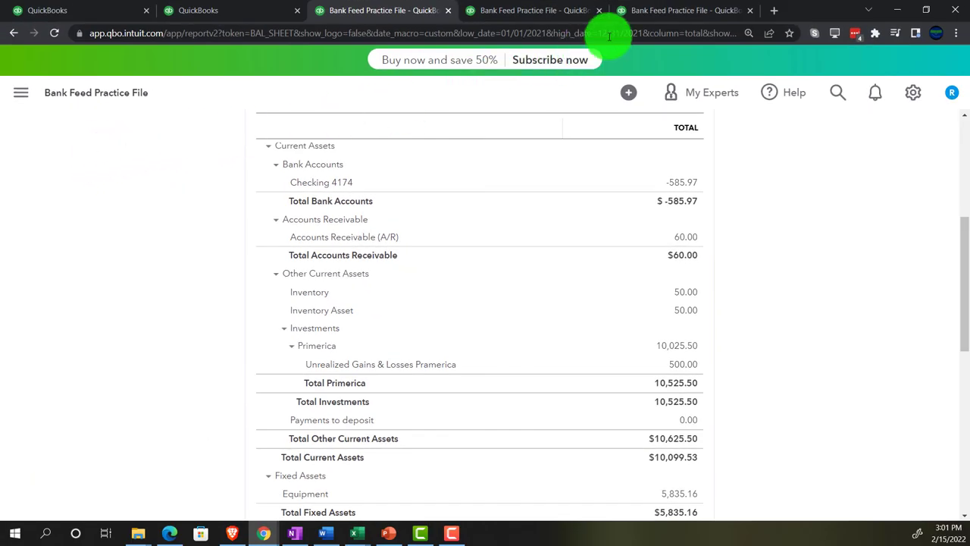
- Switch to the Customer Balance Detail report, set its A/R Paid filter to All, and run it
click(637, 14)
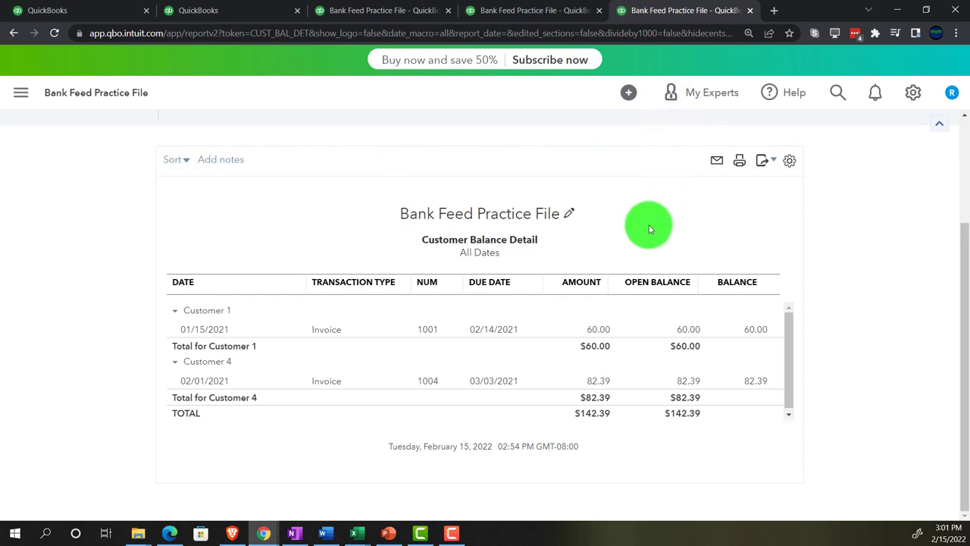
scroll(607, 235, up, 2)
click(234, 245)
scroll(141, 349, down, 1)
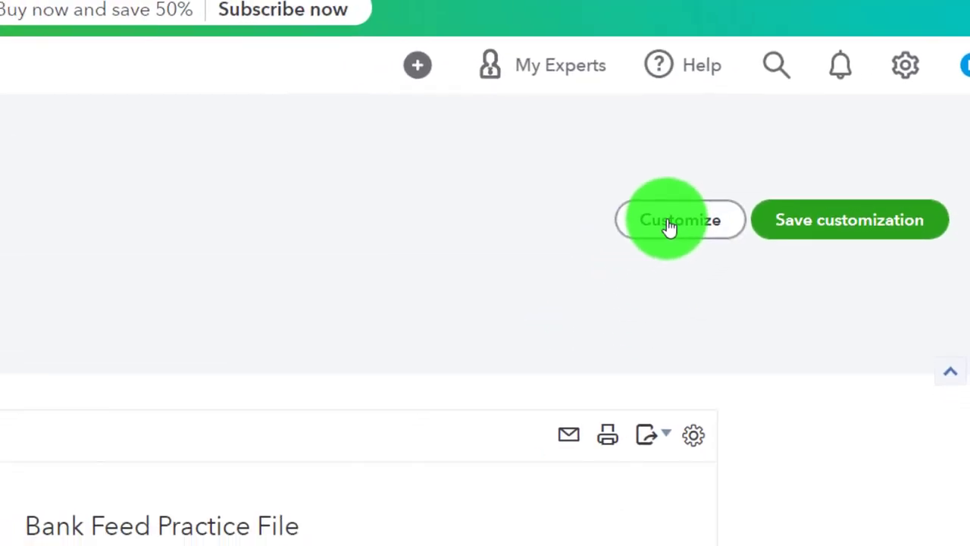
click(670, 225)
click(467, 387)
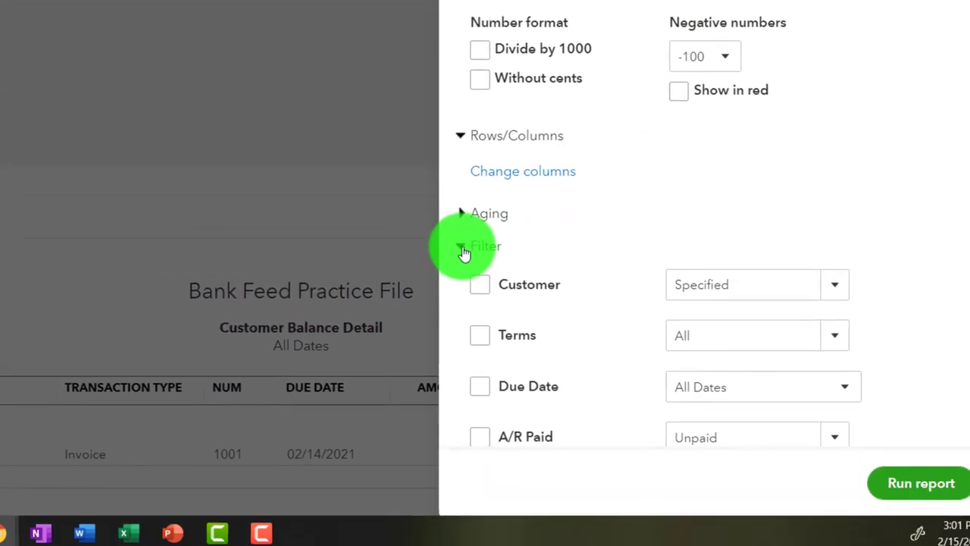
scroll(468, 246, down, 1)
scroll(468, 246, down, 3)
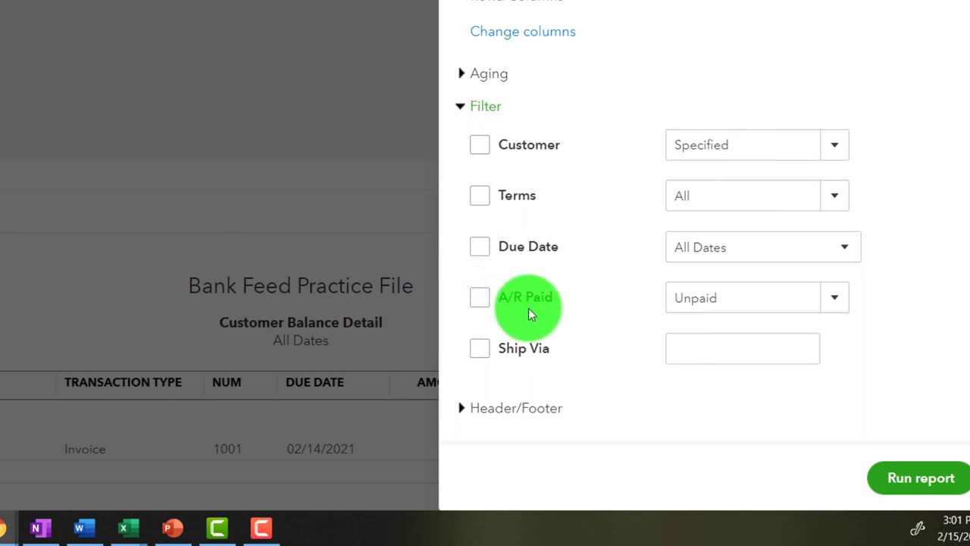
click(843, 303)
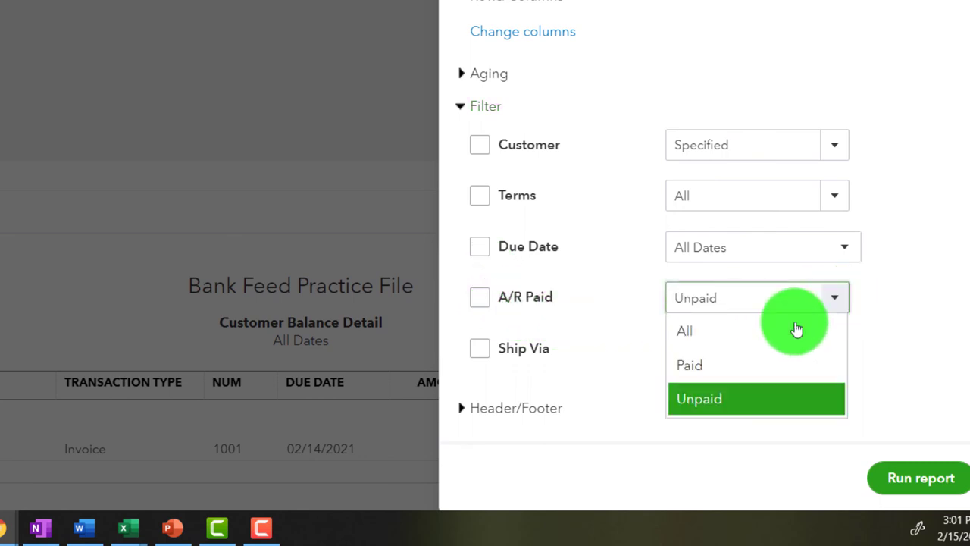
click(725, 339)
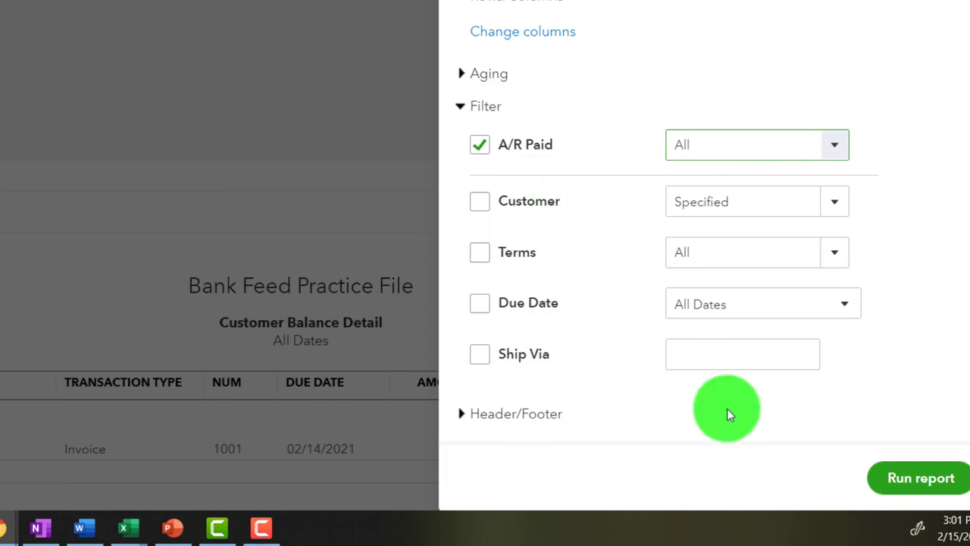
click(909, 478)
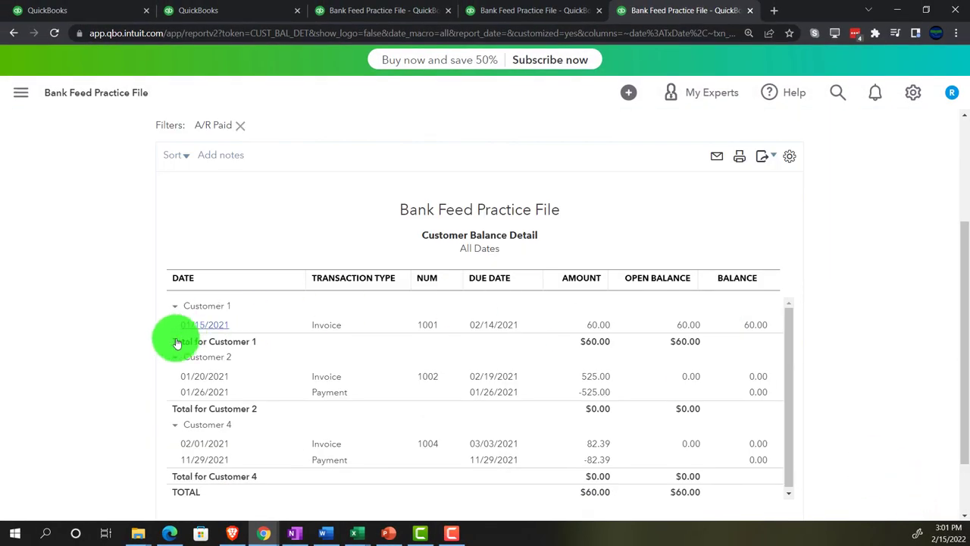
- Enlarge the Customer Balance Detail report to examine customer balances, and switch to the workflow chart in OneNote
key(ctrl+plus)
key(ctrl+plus)
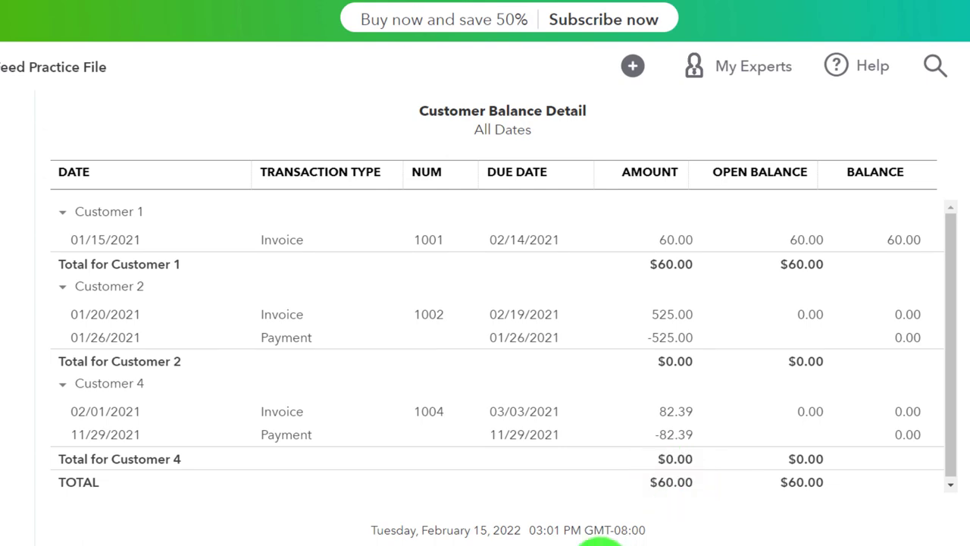
click(304, 534)
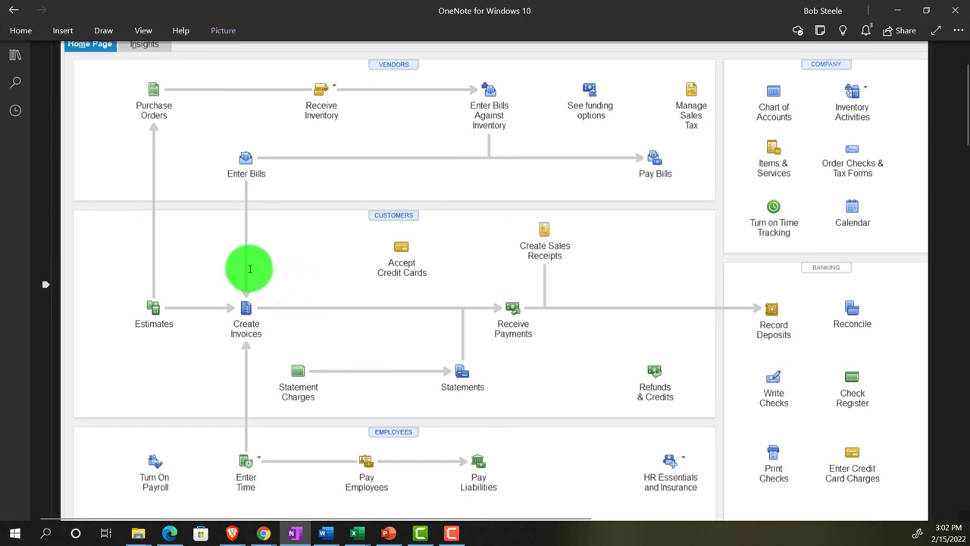